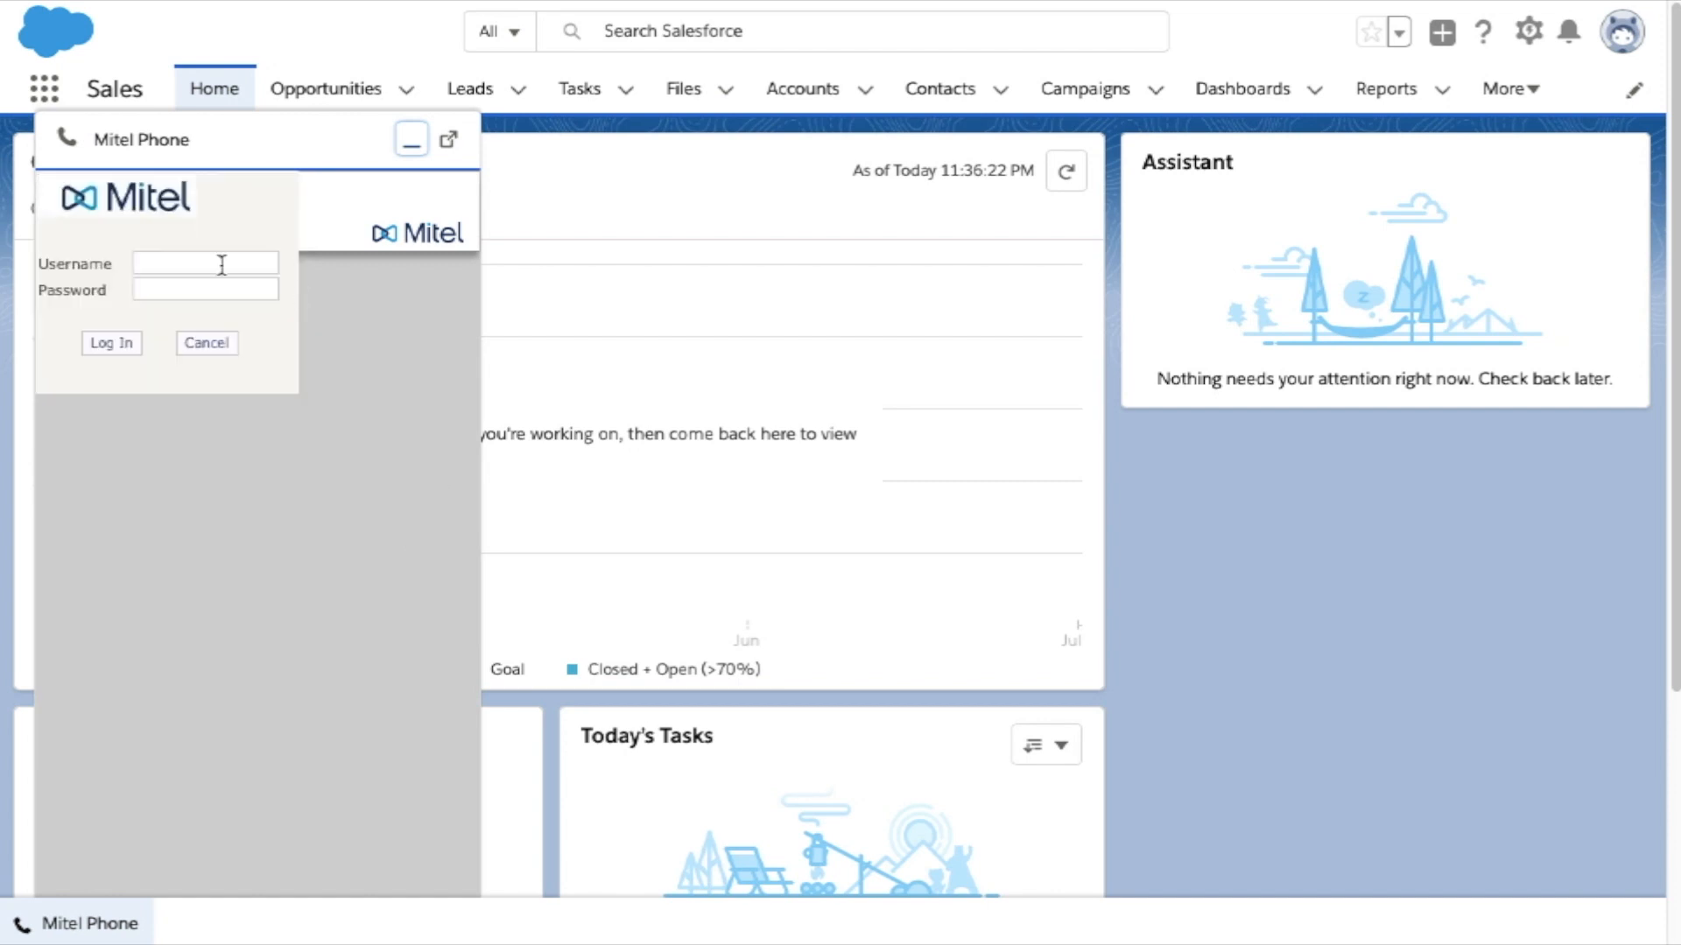
- Log in to the Mitel Phone with the account username and password
{"action": "left_click", "coordinate": [164, 263]}
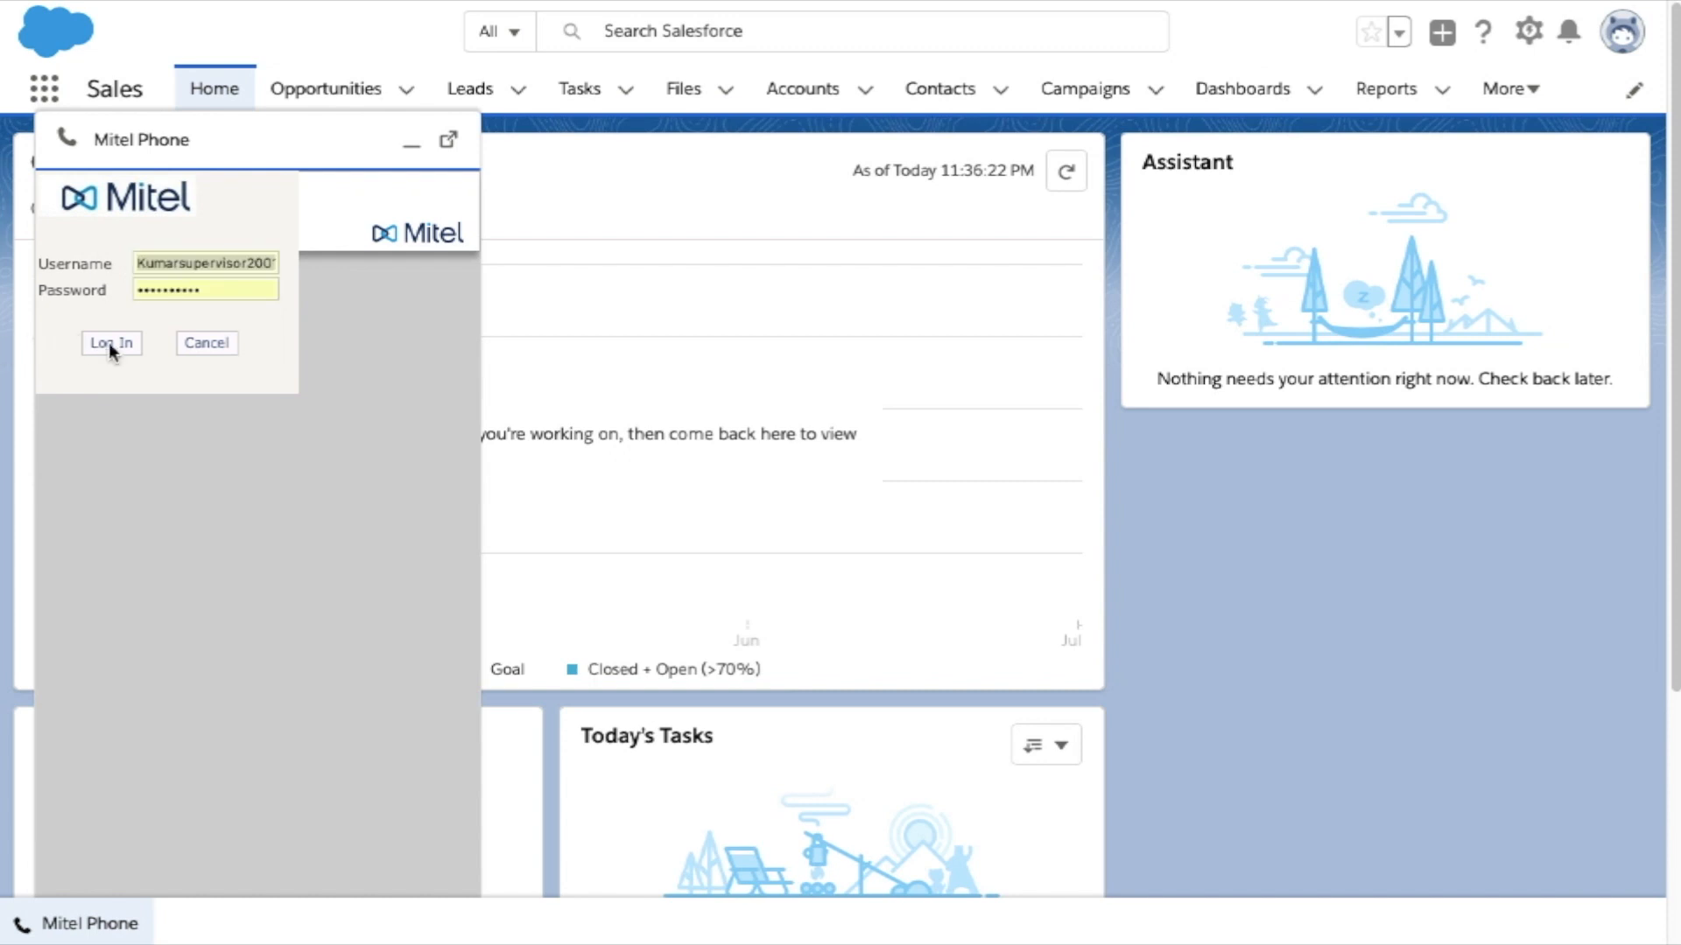
{"action": "left_click", "coordinate": [111, 343]}
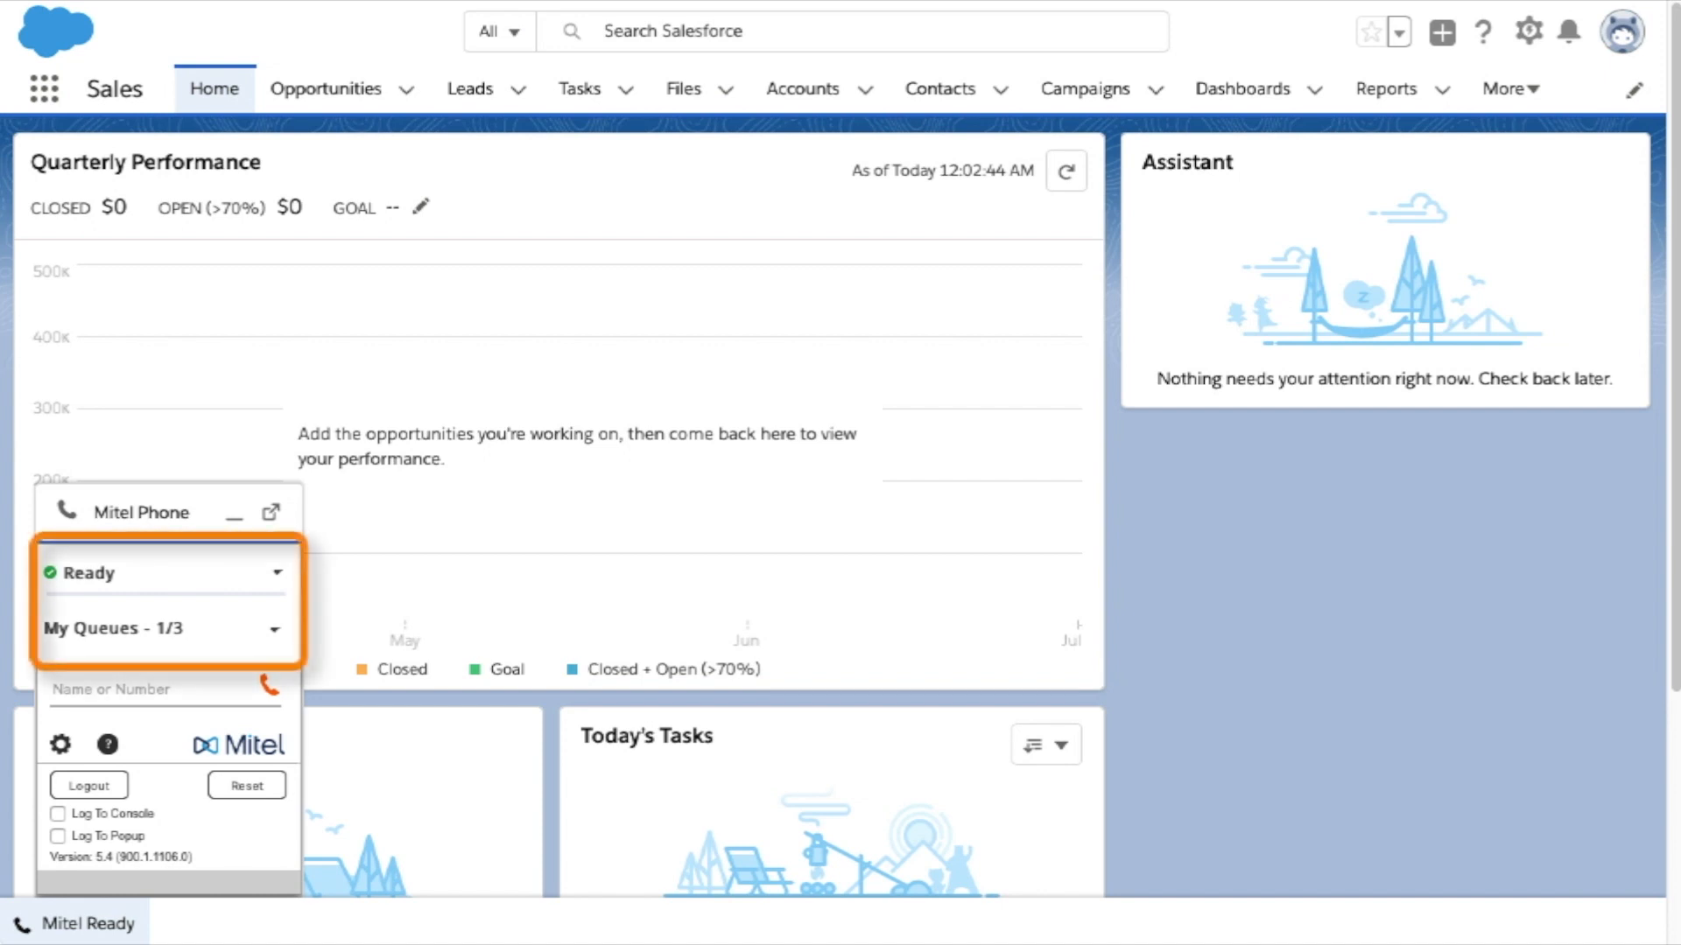
- Collapse and restore the Mitel Phone panel, and pop it out into a separate window before docking it back
{"action": "left_click", "coordinate": [235, 518]}
{"action": "left_click", "coordinate": [52, 924]}
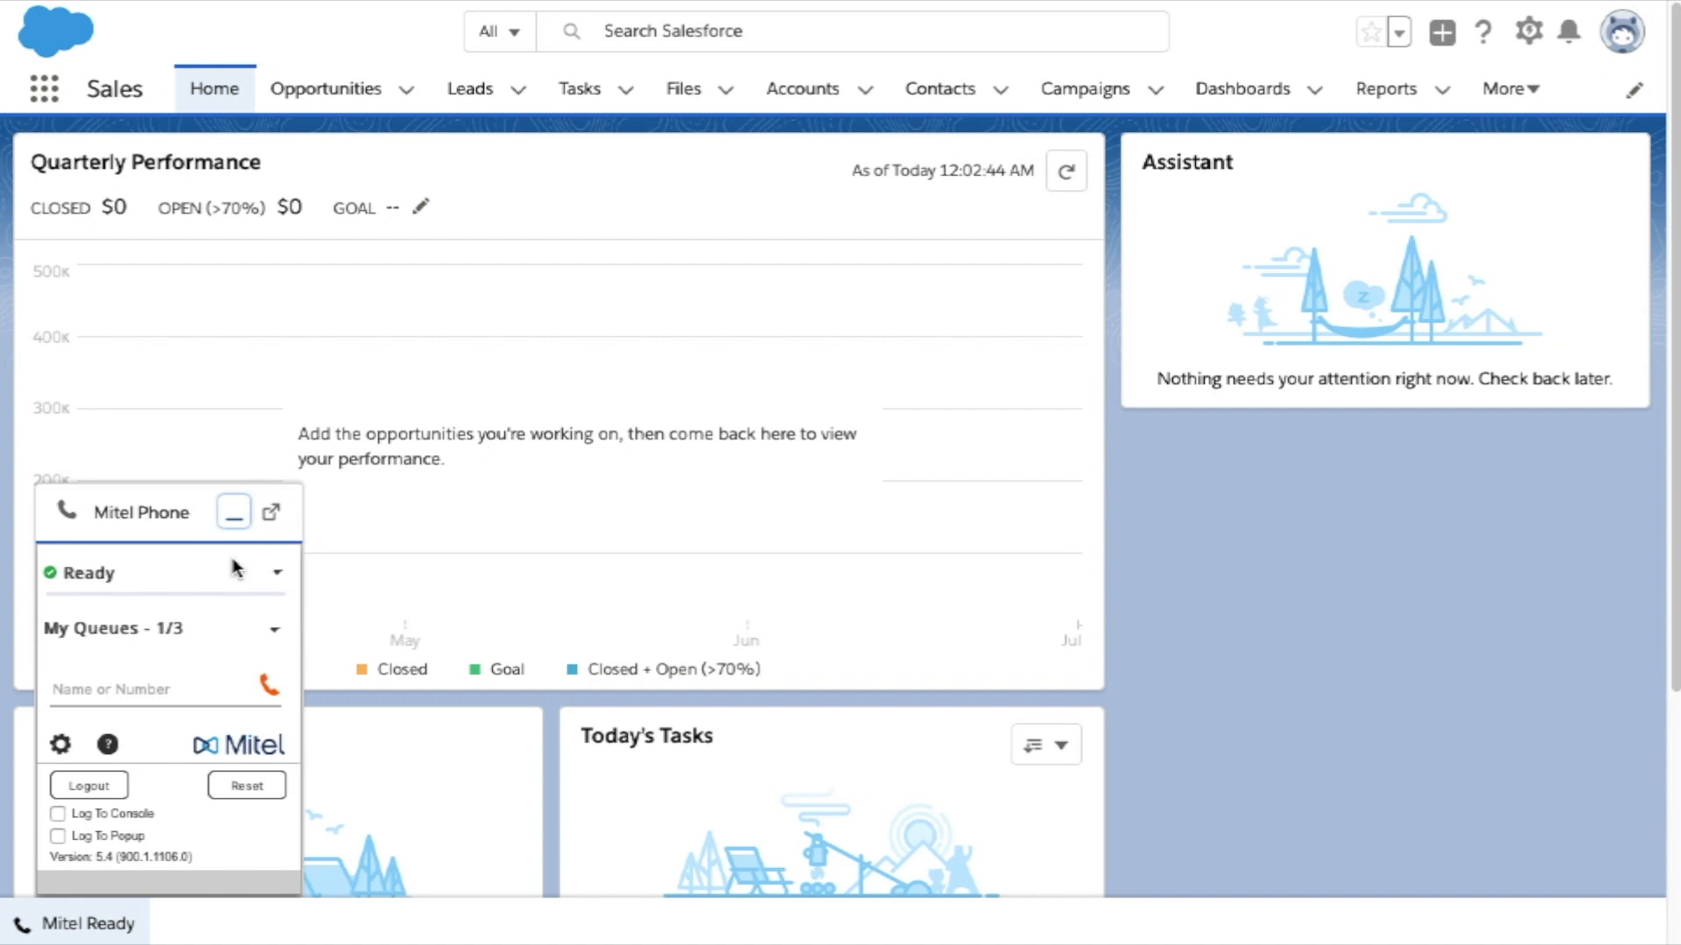
{"action": "left_click", "coordinate": [271, 513]}
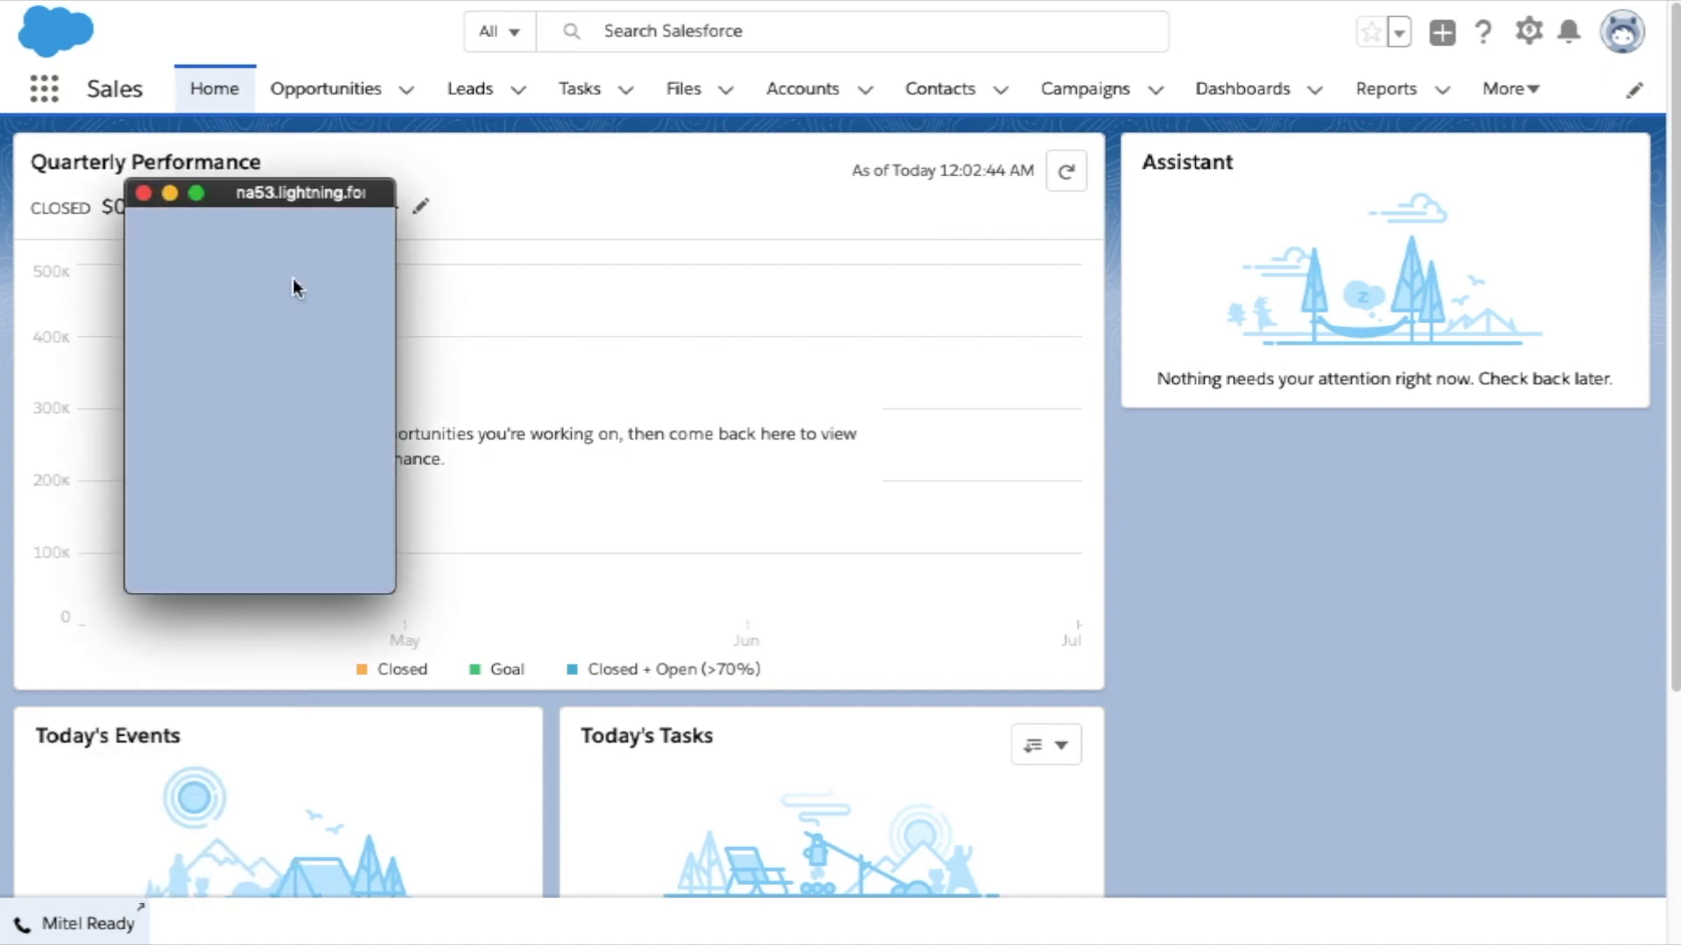
{"action": "left_click_drag", "start_coordinate": [288, 201], "coordinate": [442, 216]}
{"action": "left_click", "coordinate": [518, 251]}
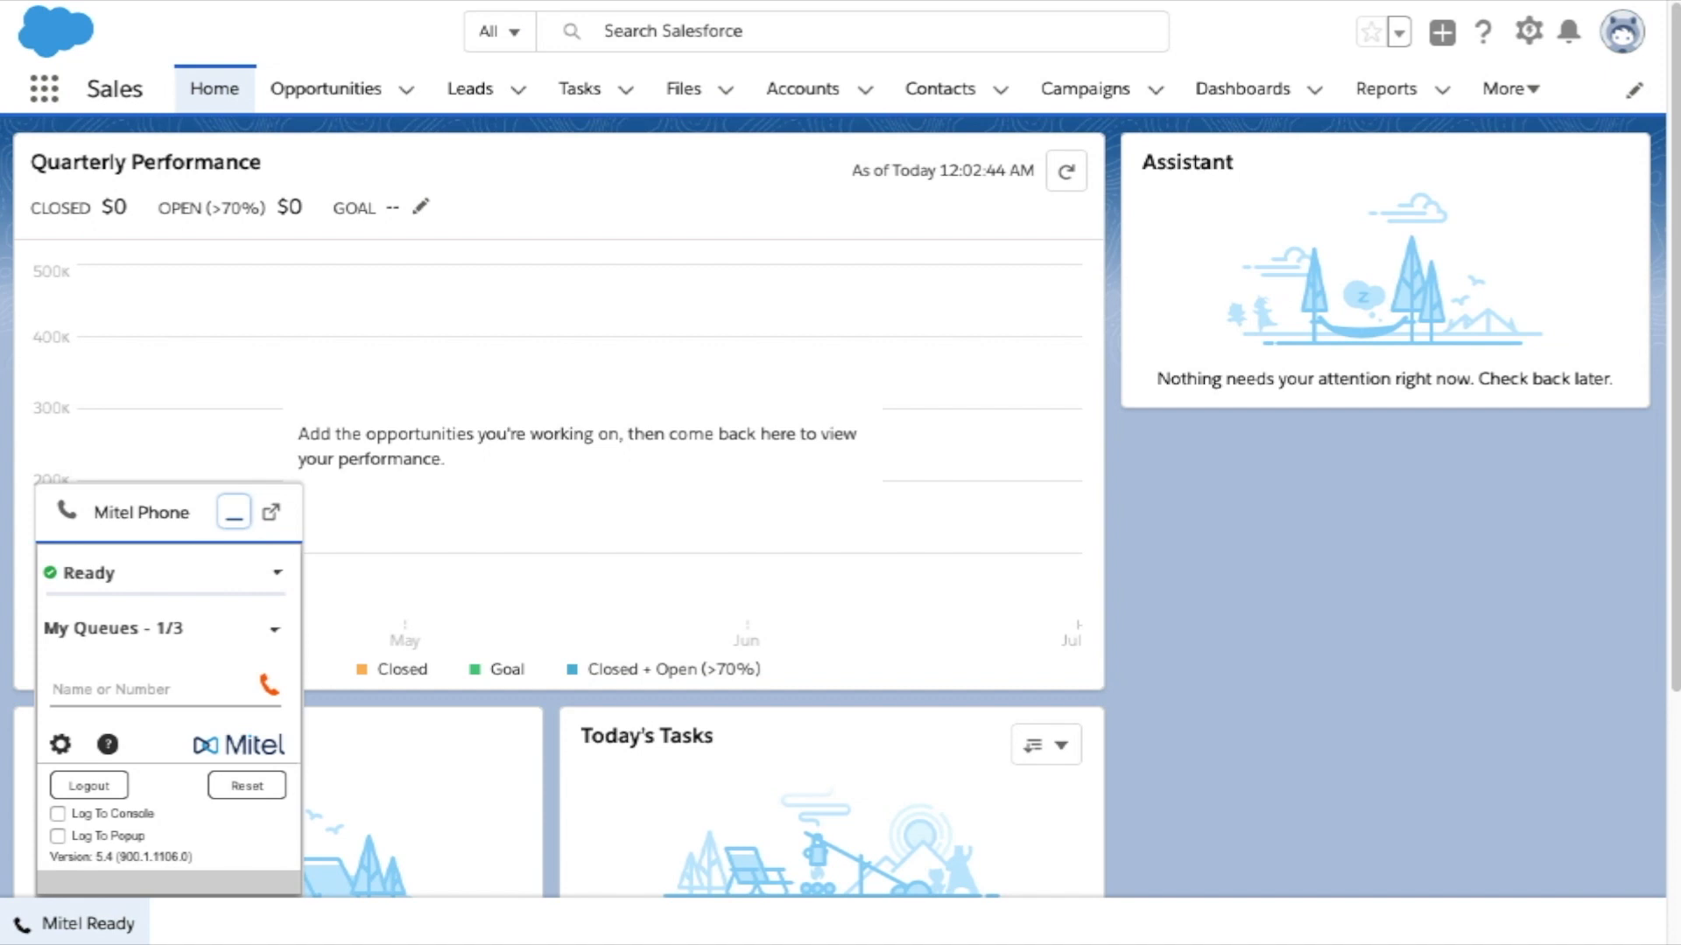
- Switch the agent status to Not Ready with the reason Approved Busy, and return it to Ready
{"action": "left_click", "coordinate": [278, 576]}
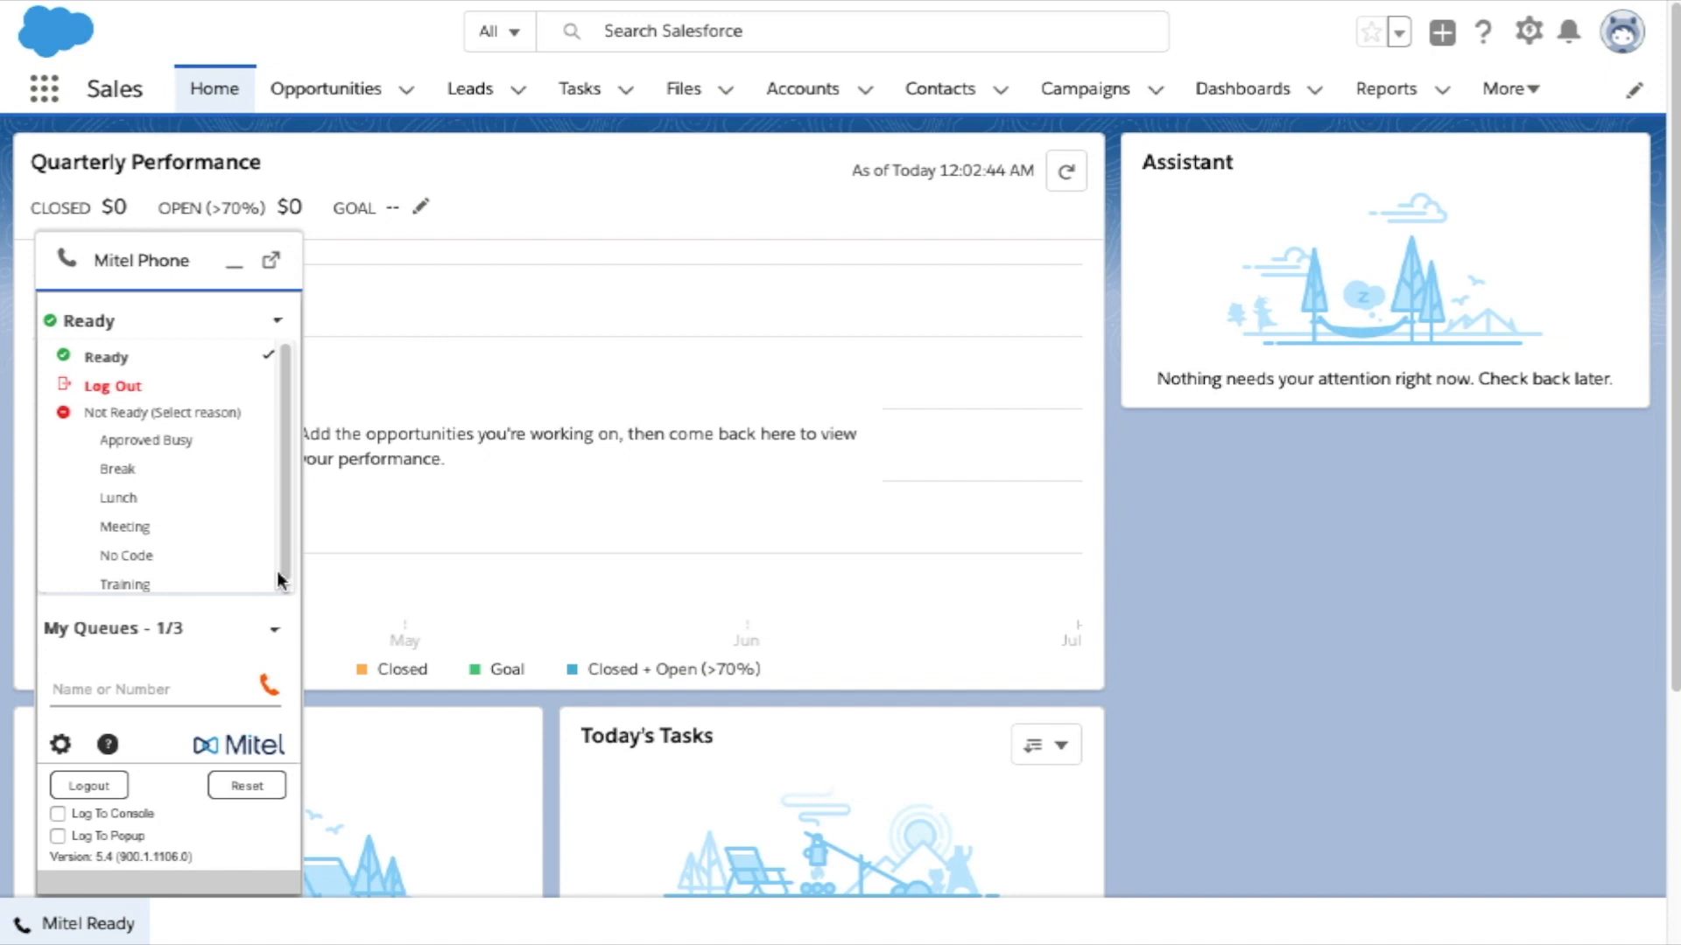
{"action": "left_click", "coordinate": [197, 444]}
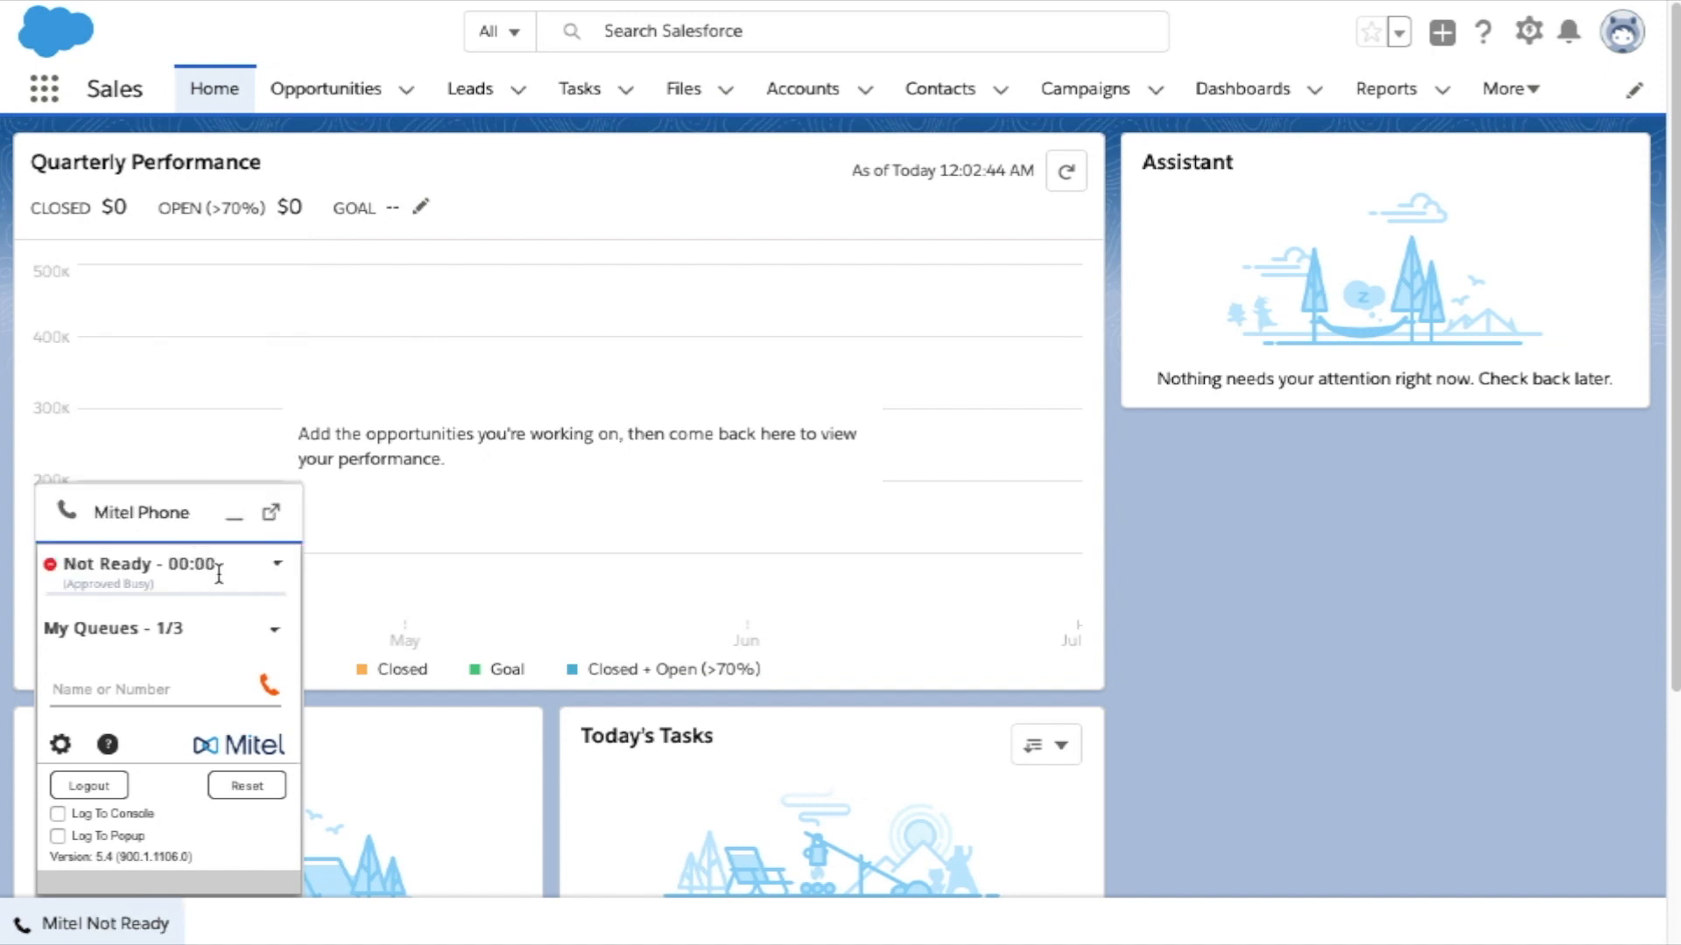
{"action": "left_click", "coordinate": [276, 567]}
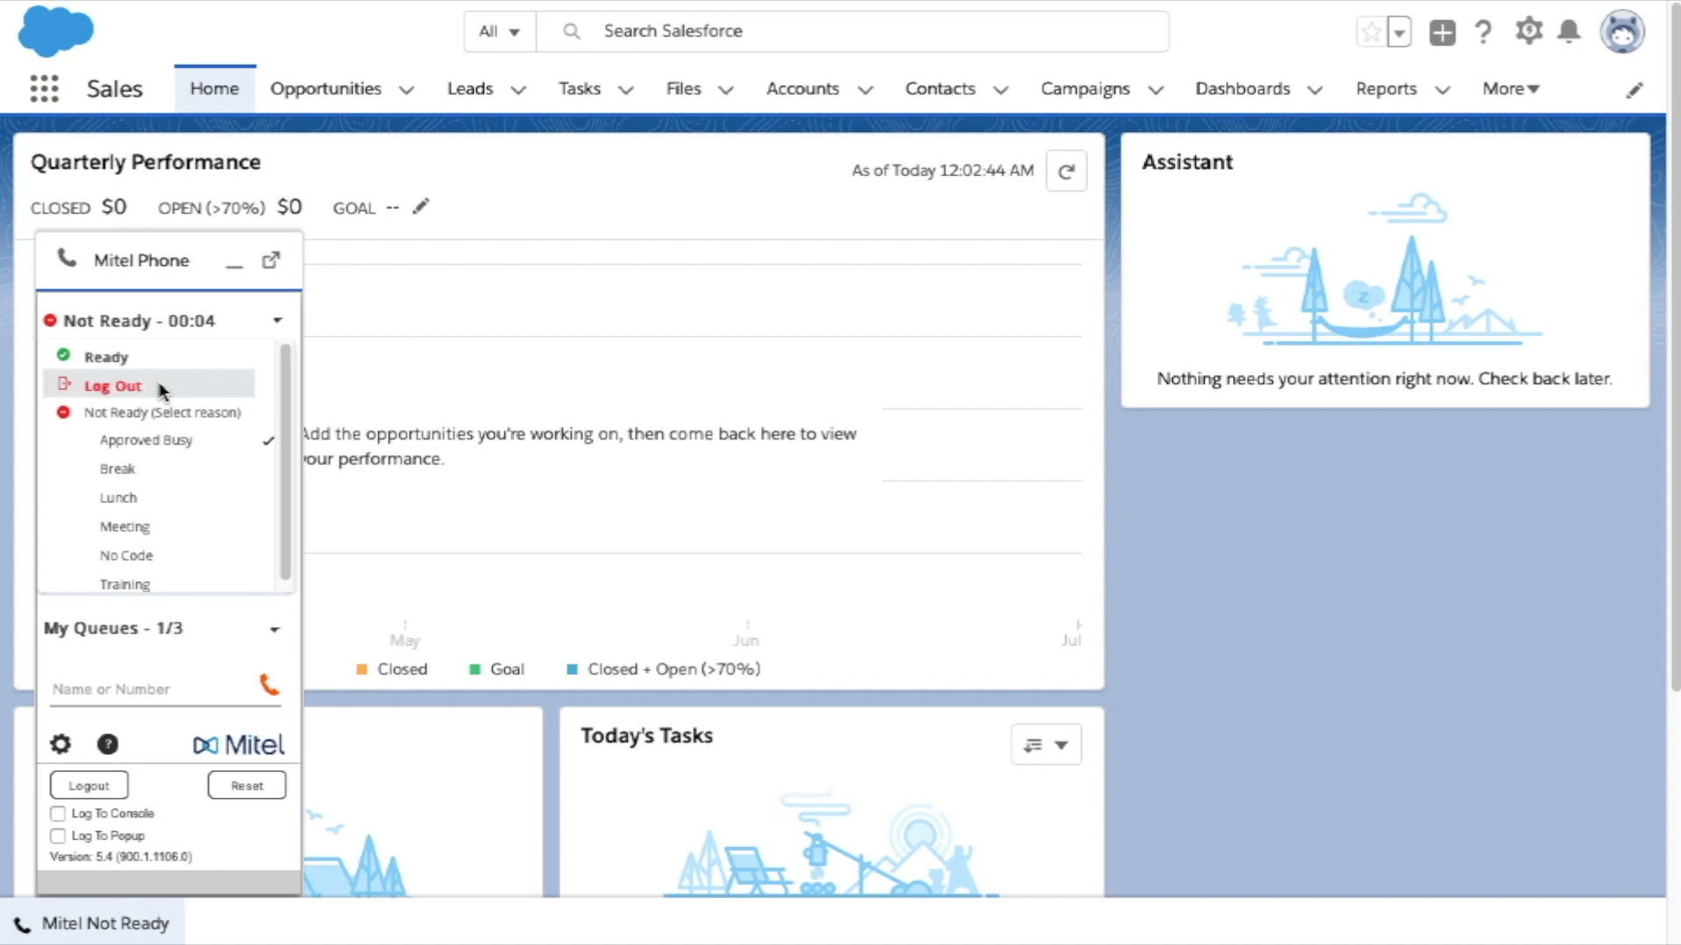
{"action": "left_click", "coordinate": [109, 358]}
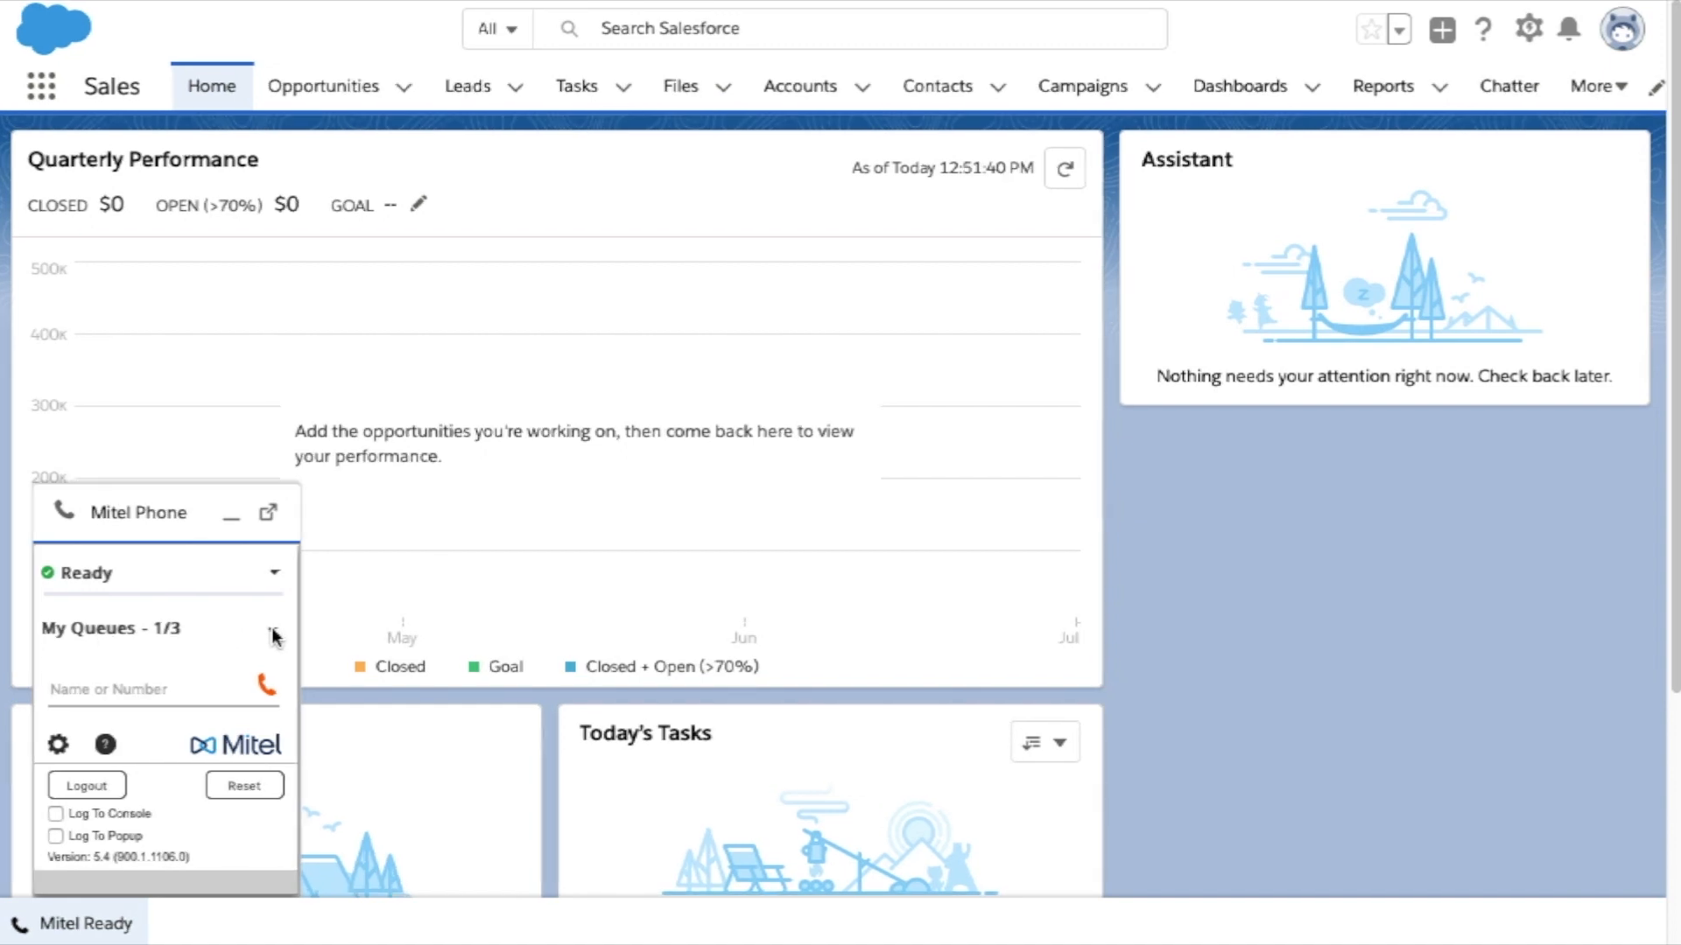
- Select and deselect the Pro Services and Service Grp queues, and apply the selection with only Sales Grp
{"action": "left_click", "coordinate": [273, 632]}
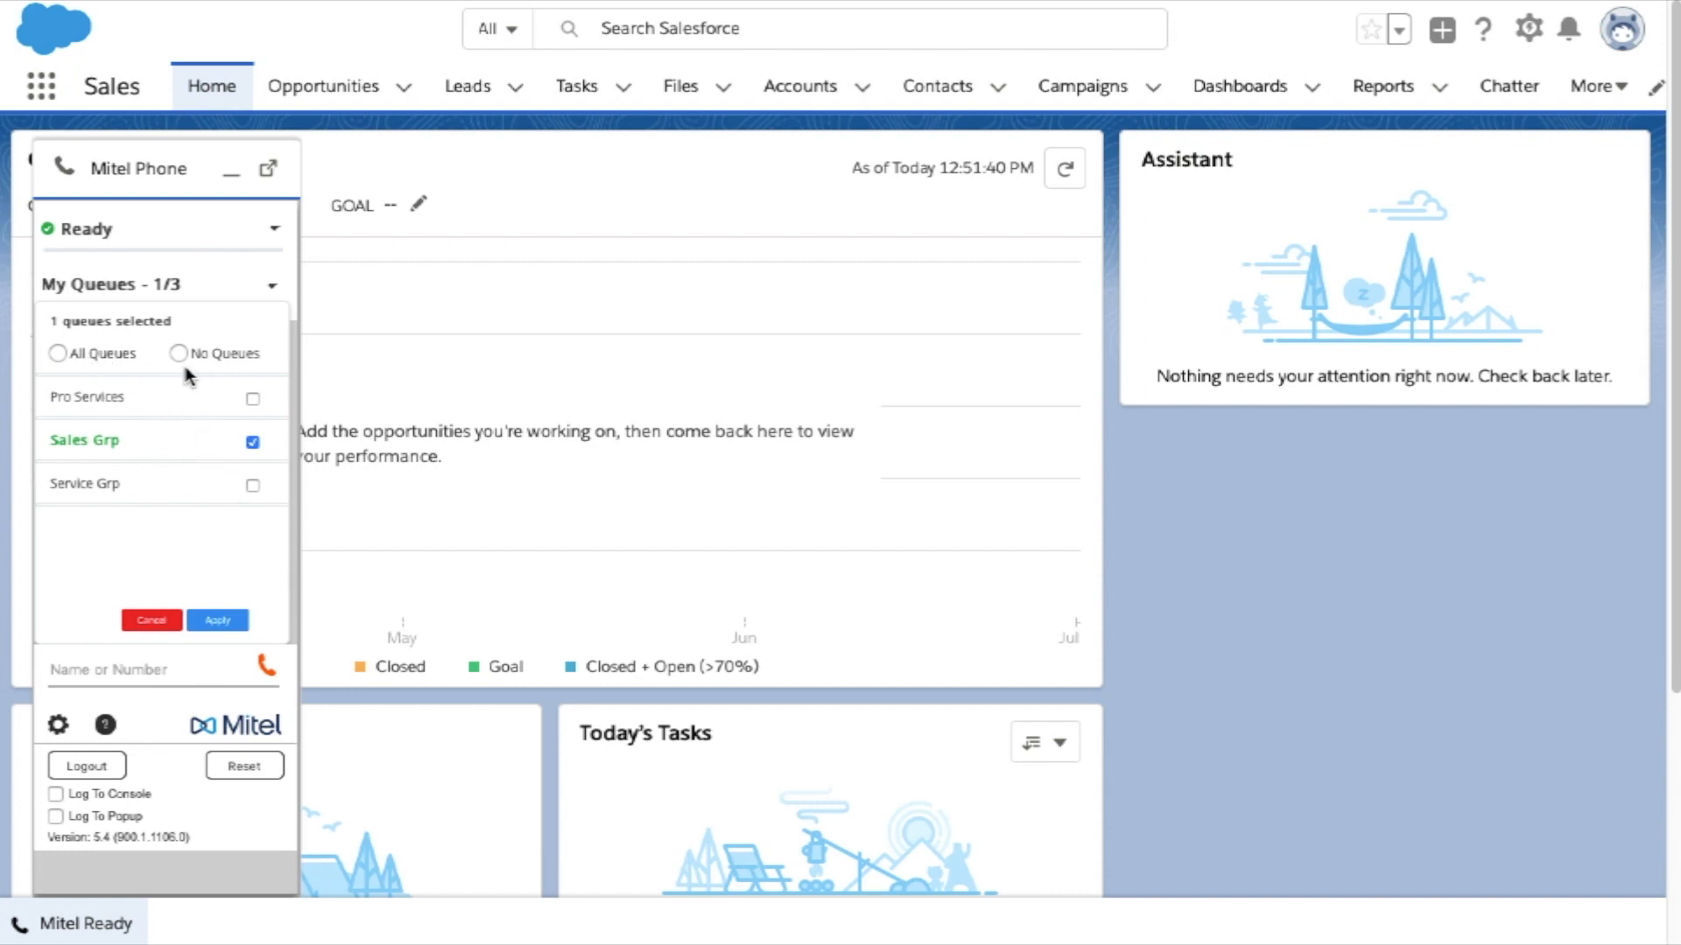
{"action": "left_click", "coordinate": [251, 401]}
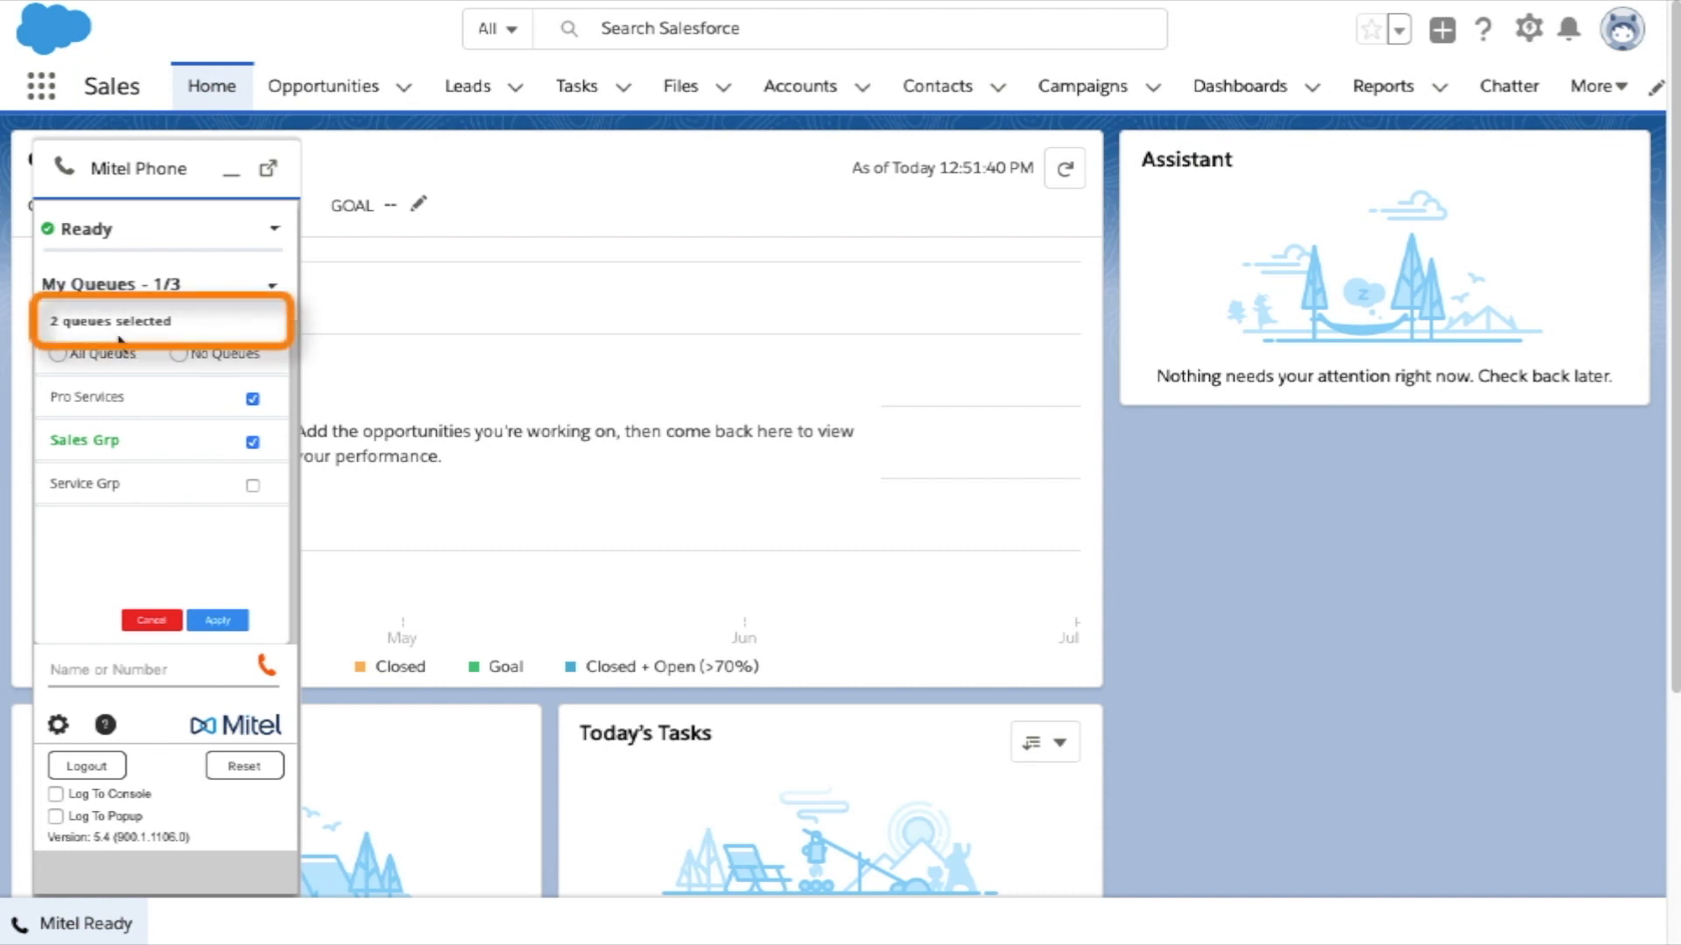
{"action": "left_click", "coordinate": [252, 485]}
{"action": "left_click", "coordinate": [252, 398]}
{"action": "left_click", "coordinate": [252, 486]}
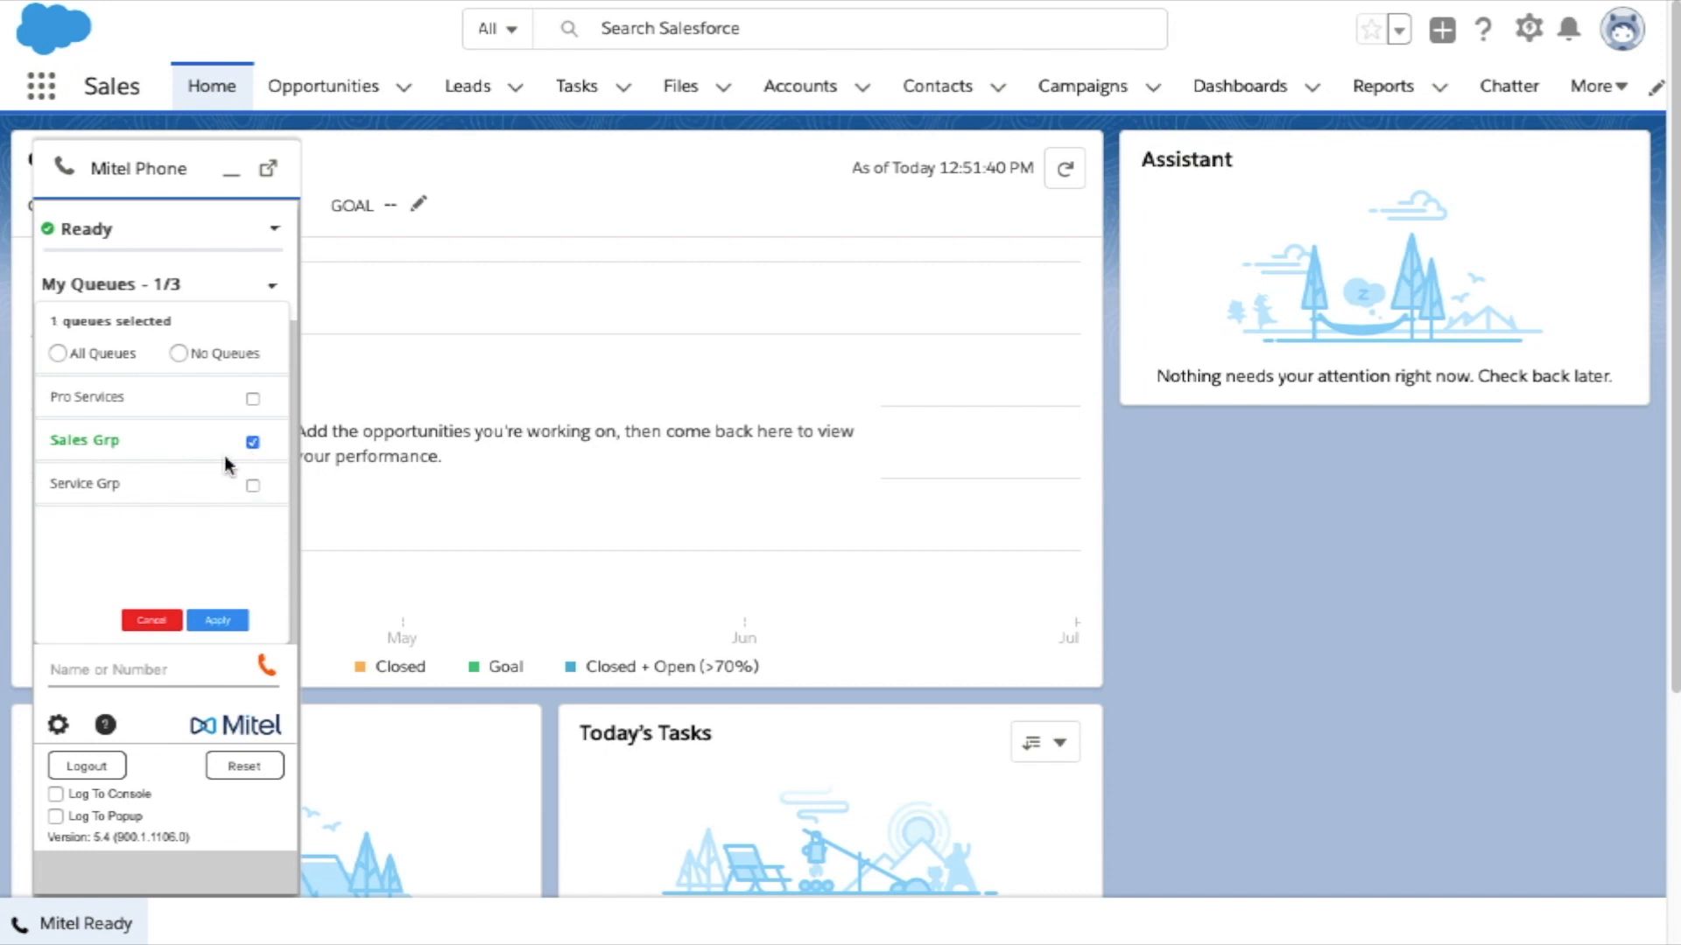
{"action": "left_click", "coordinate": [218, 620]}
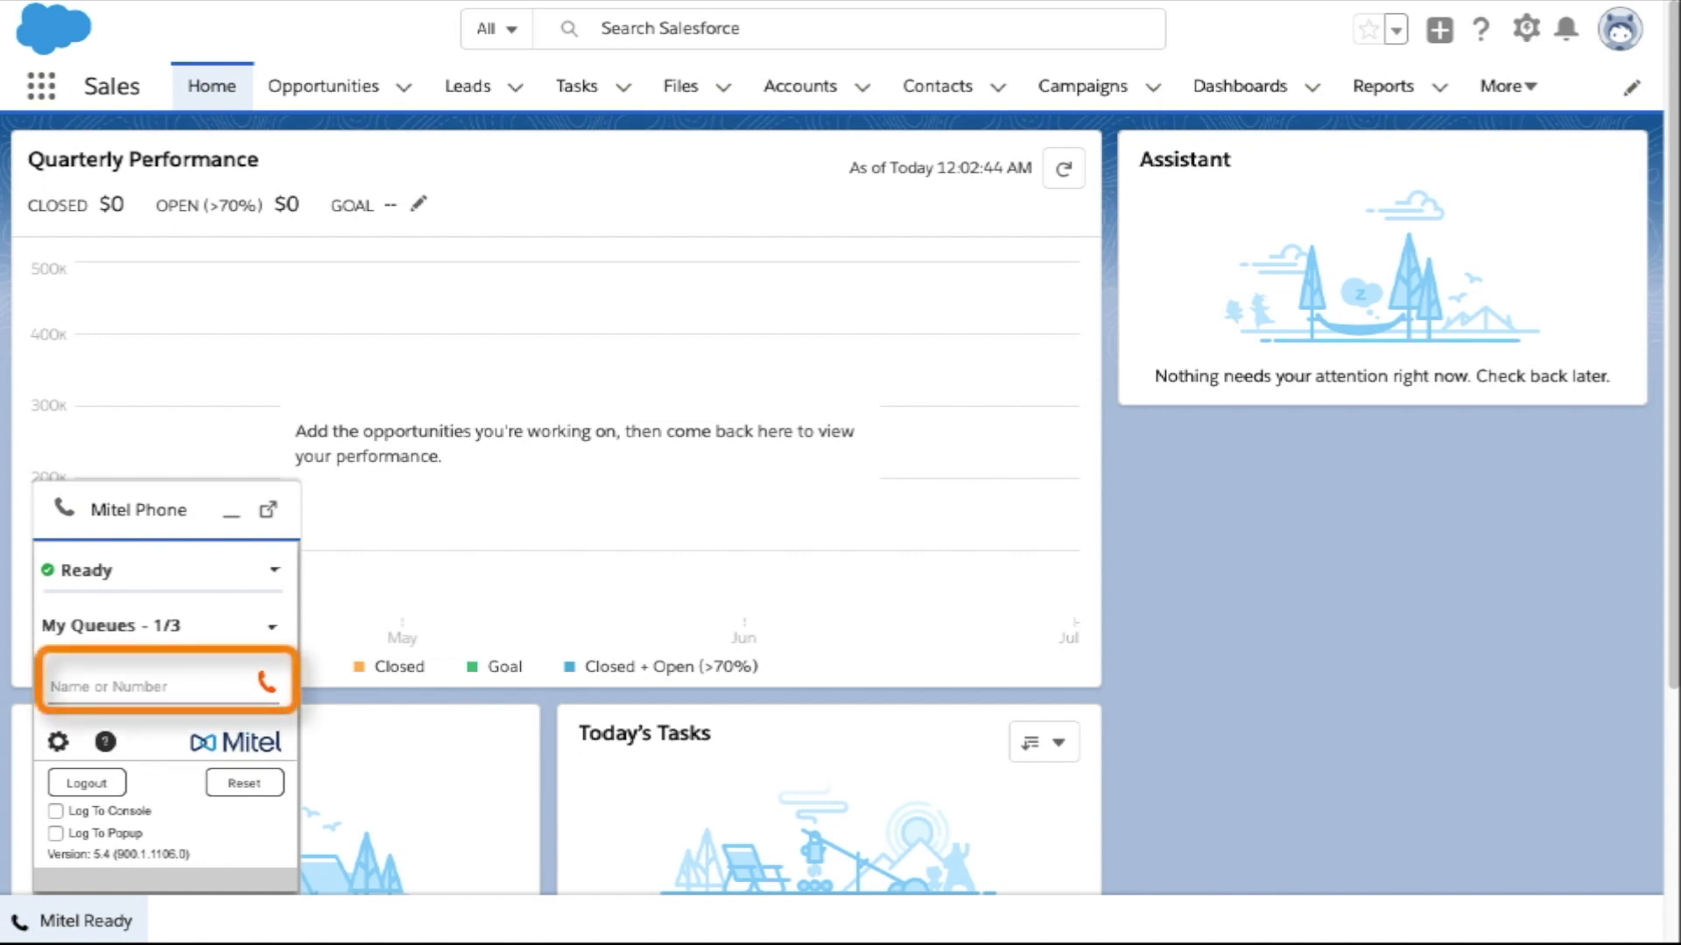
- Look up "Ann Arbor" among the phone's names and numbers, and clear the entry
{"action": "left_click", "coordinate": [95, 689]}
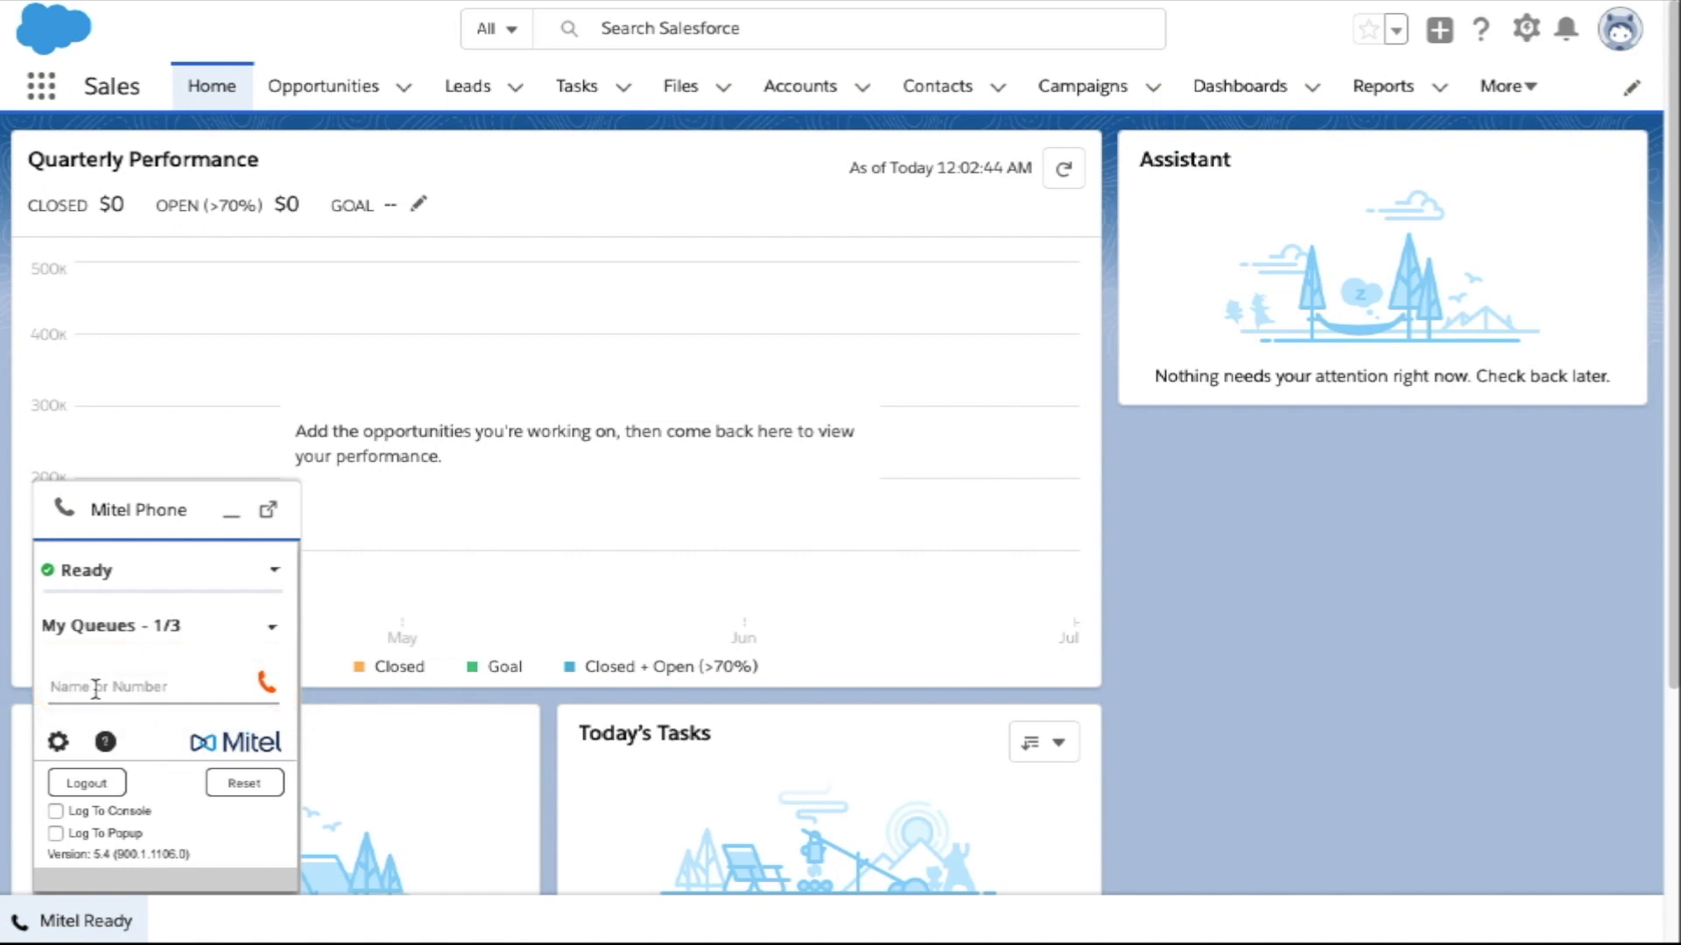
{"action": "type", "text": "Ann Arbor"}
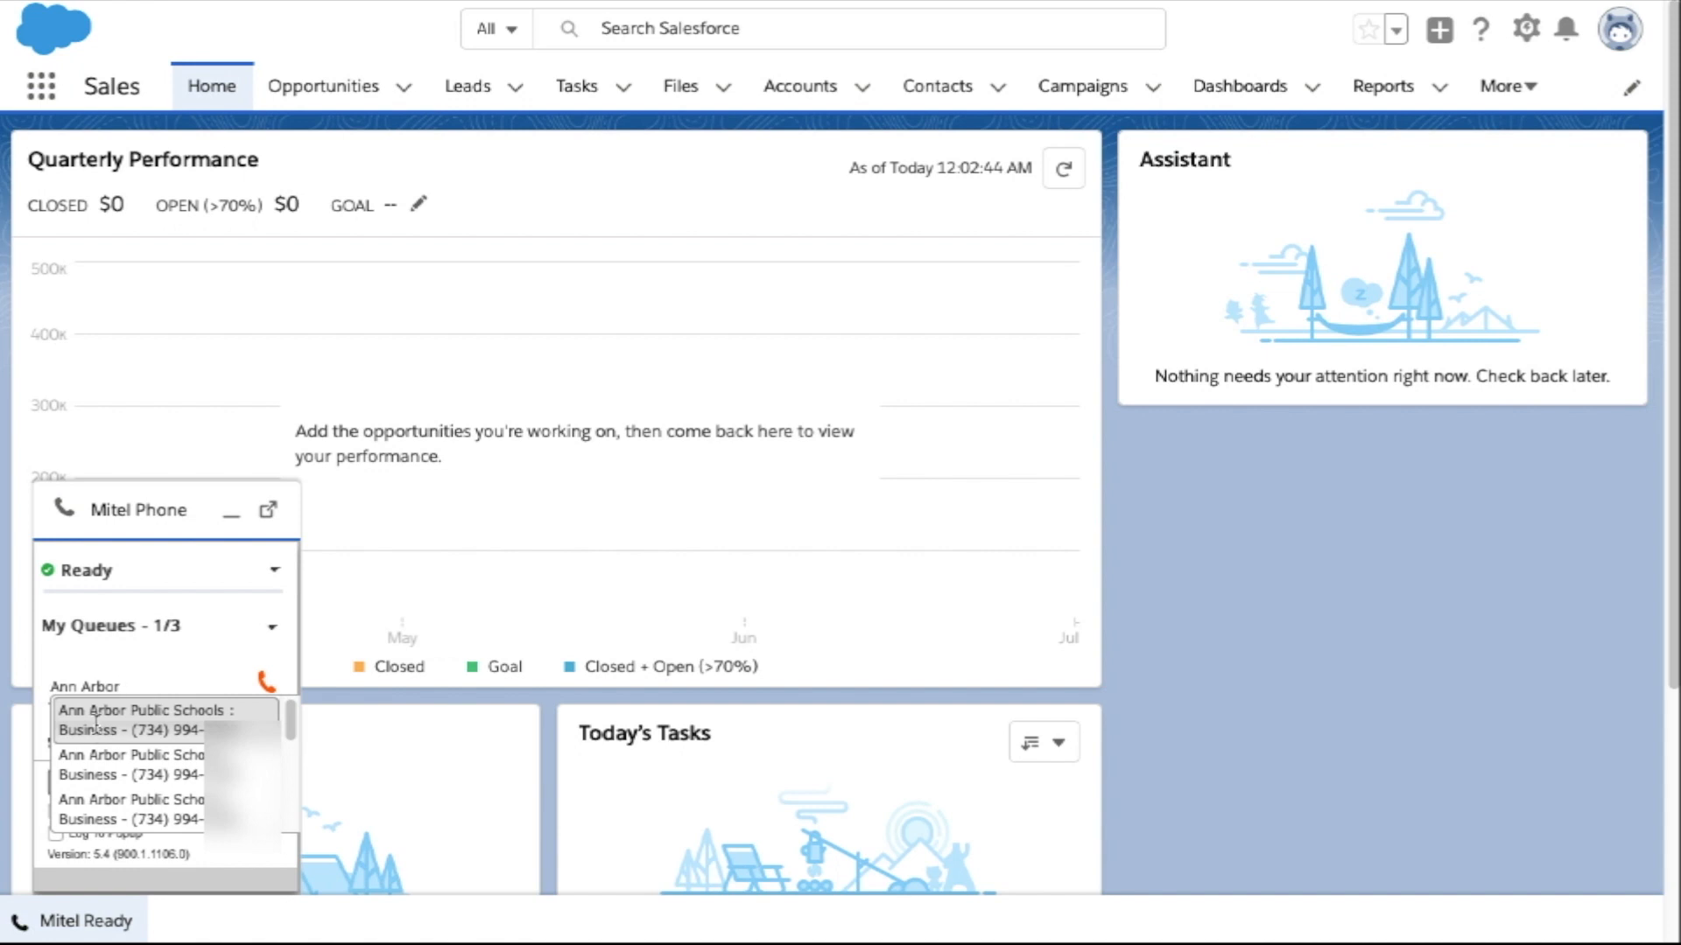
{"action": "left_click_drag", "start_coordinate": [125, 686], "coordinate": [23, 683]}
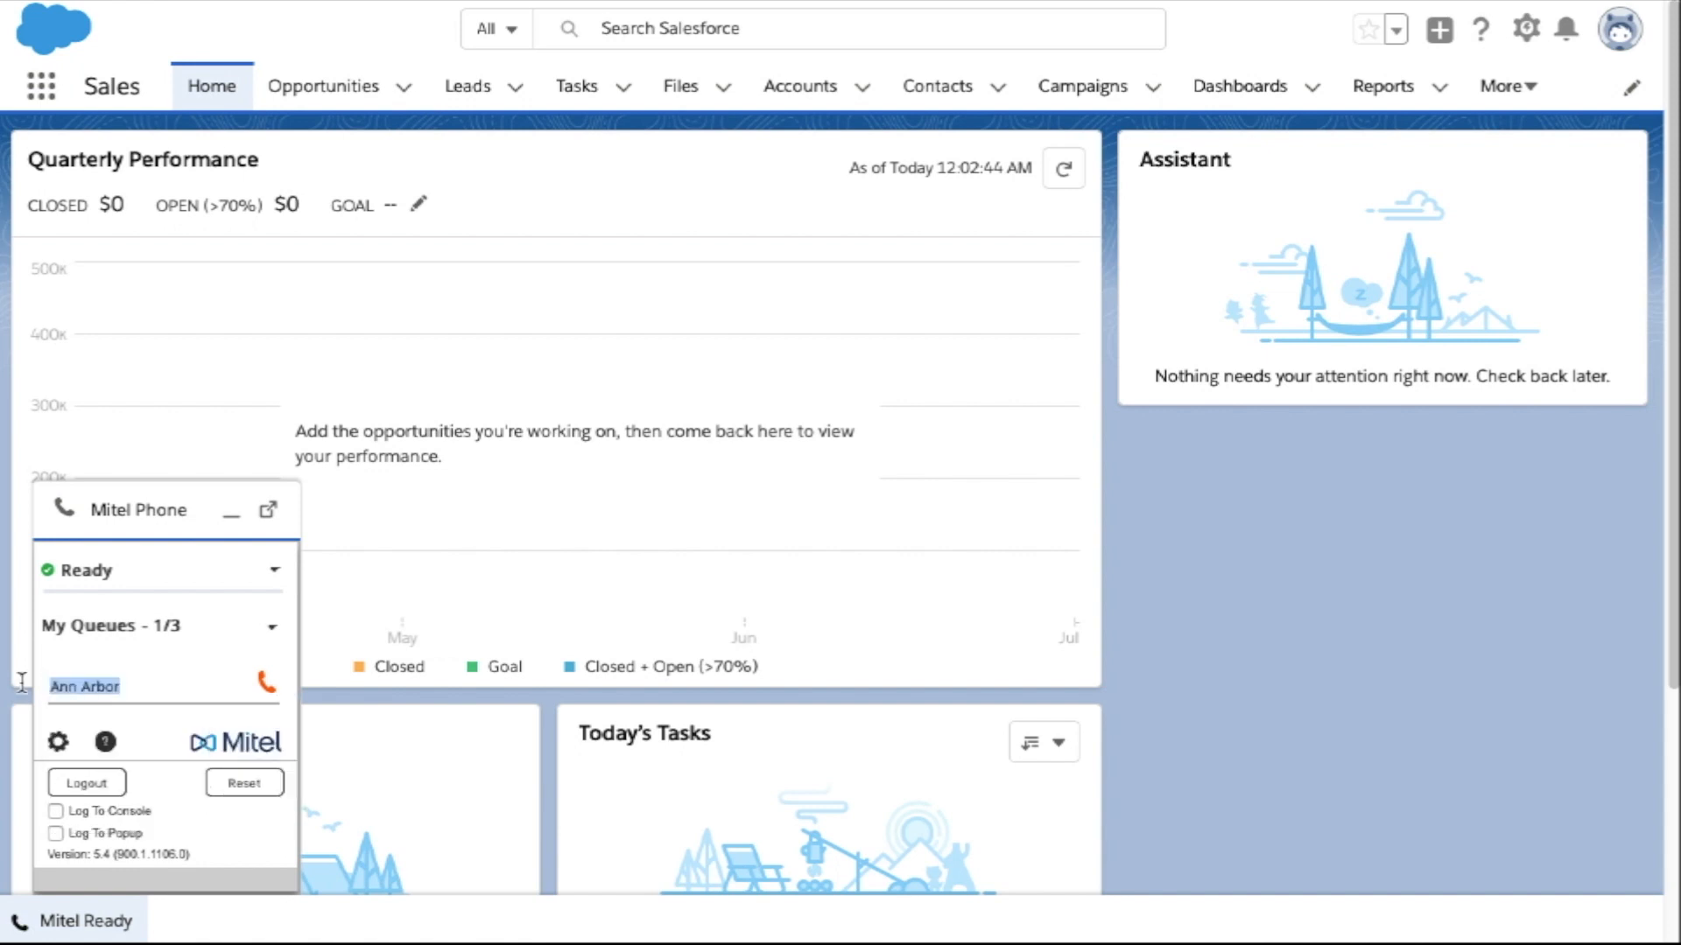
{"action": "key", "text": "BackSpace"}
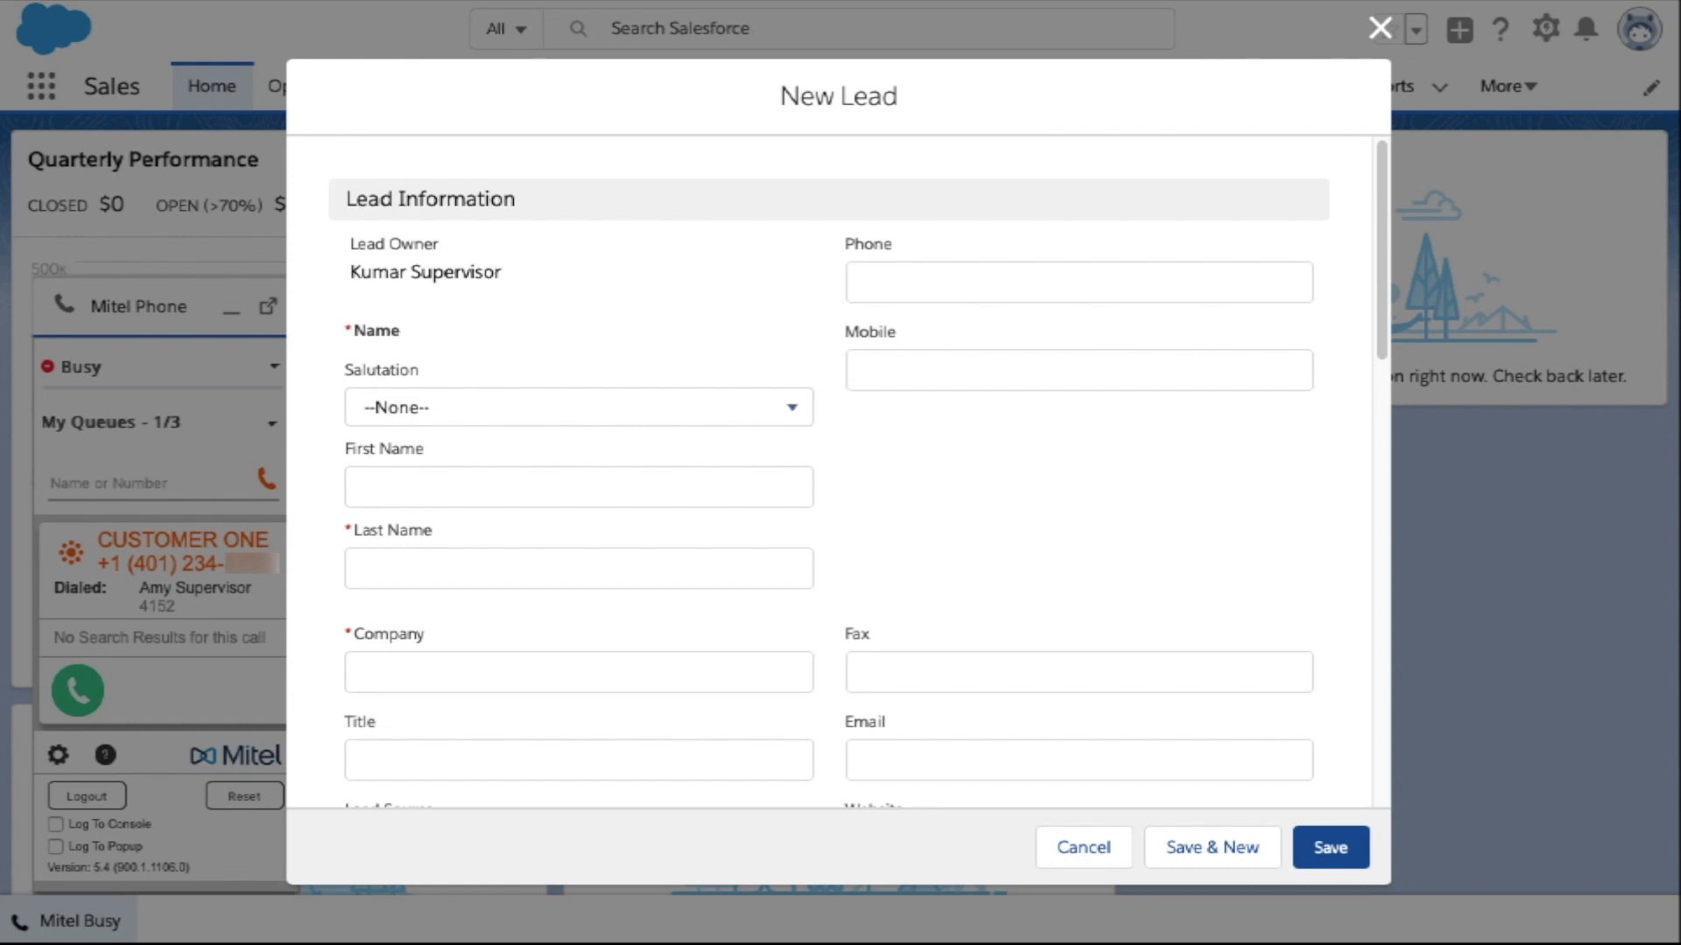
- Dismiss the blank New Lead form, and answer and end the incoming call
{"action": "left_click", "coordinate": [1070, 849]}
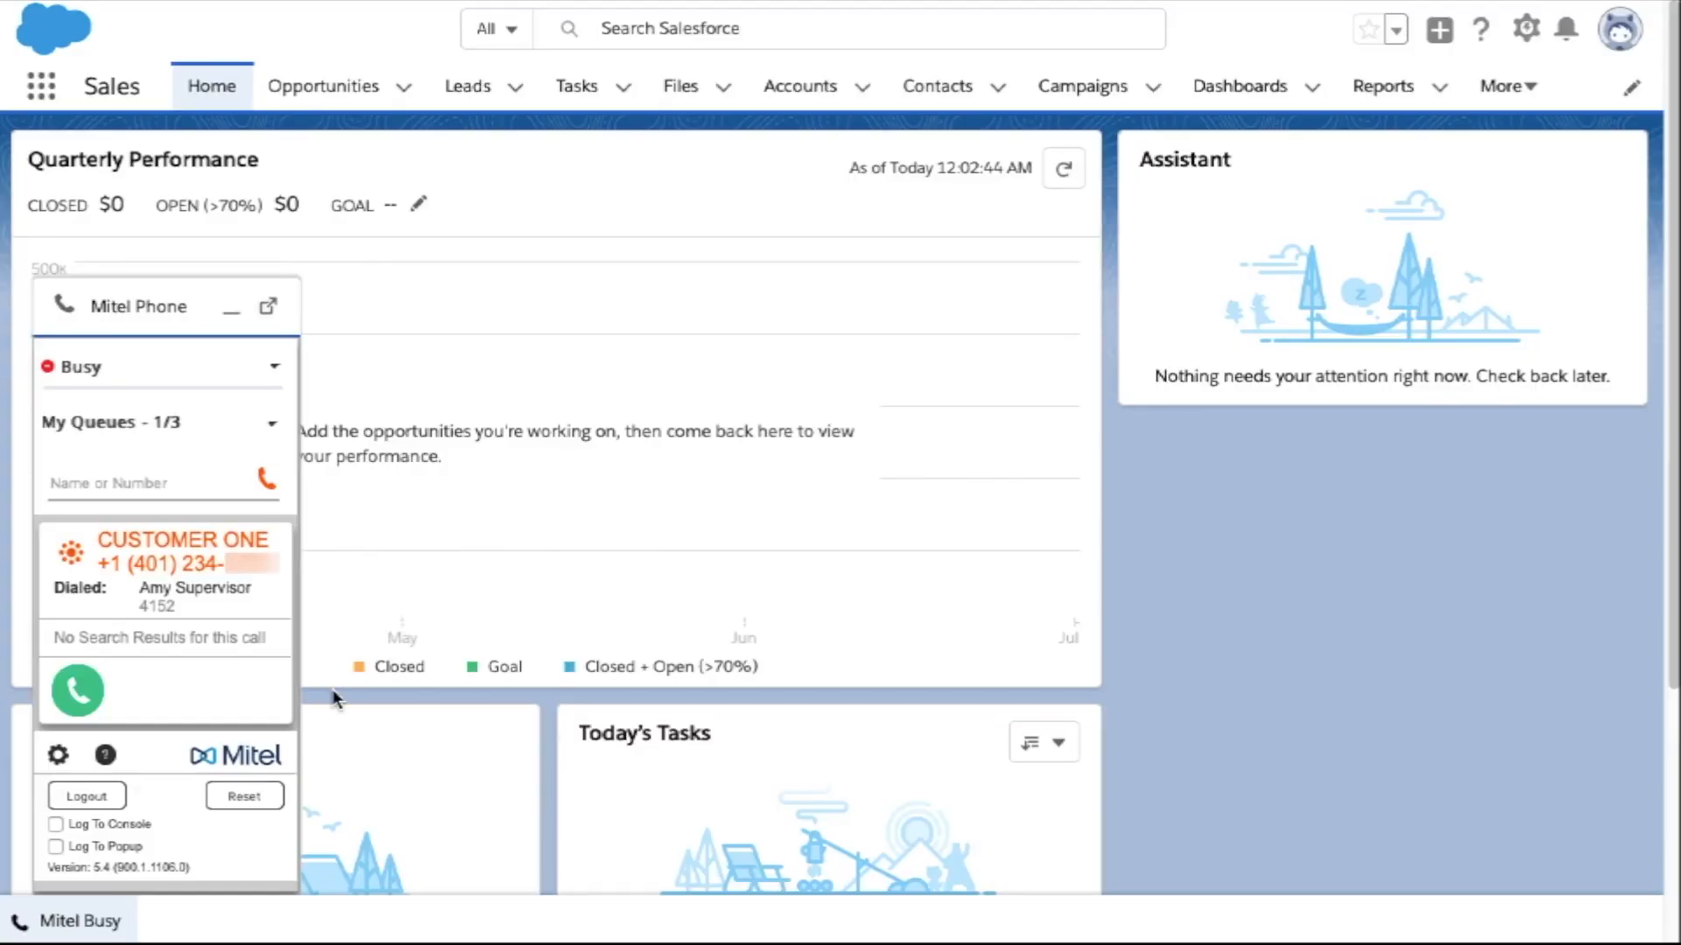
{"action": "left_click", "coordinate": [78, 693]}
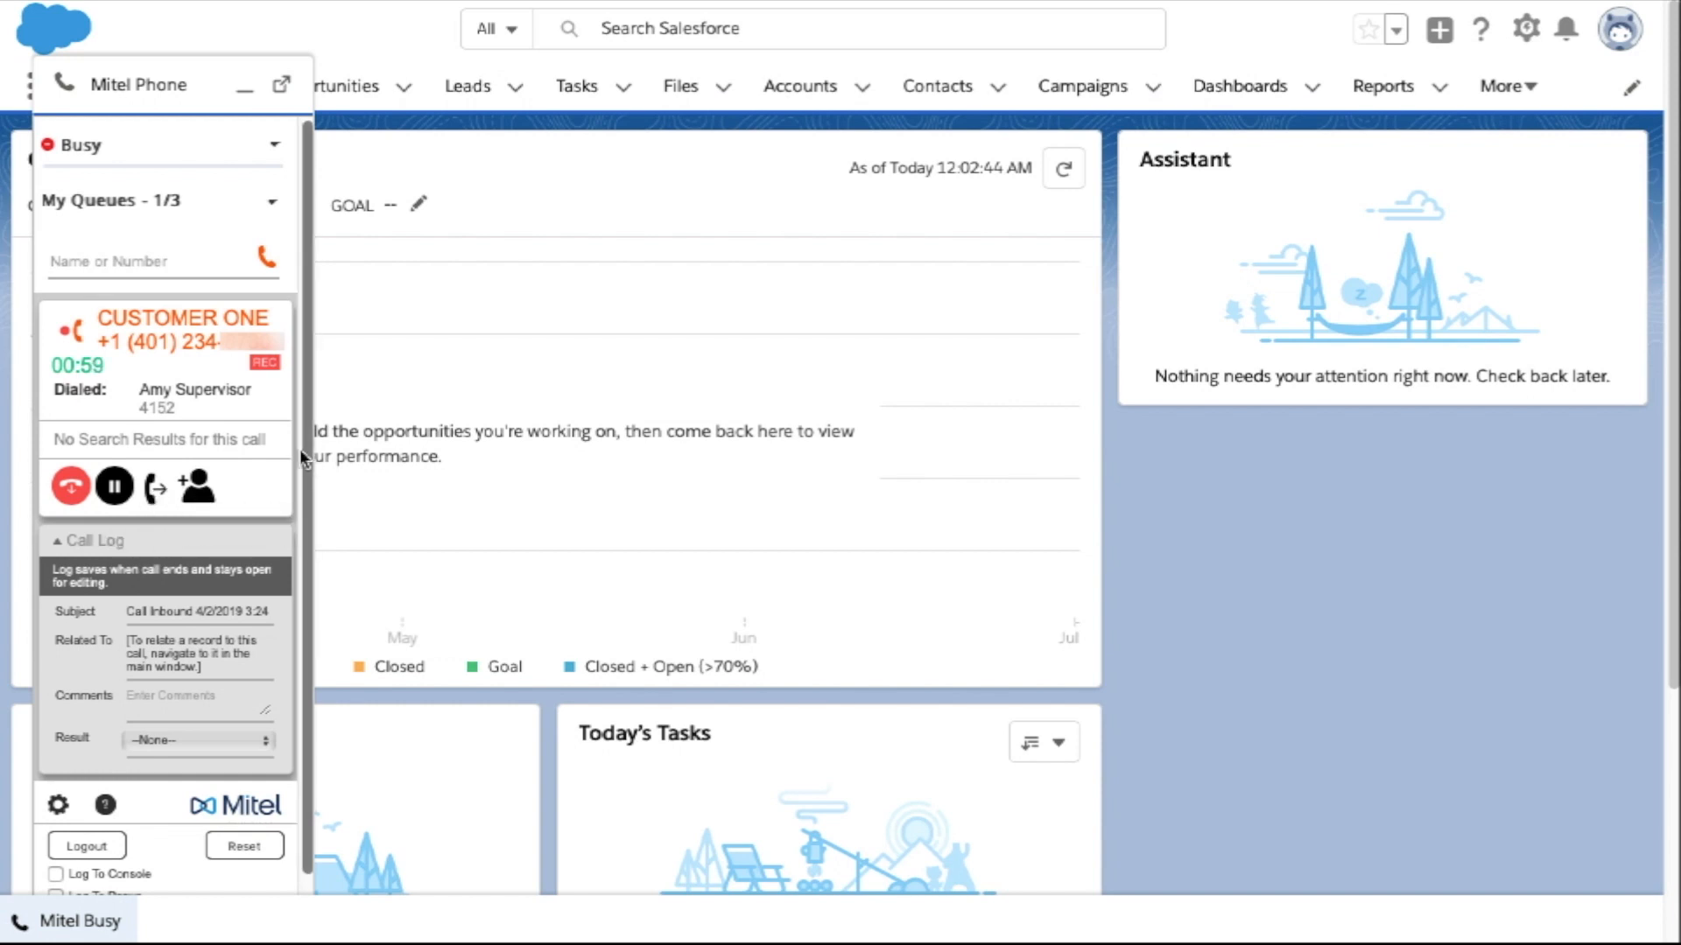
{"action": "left_click", "coordinate": [72, 488]}
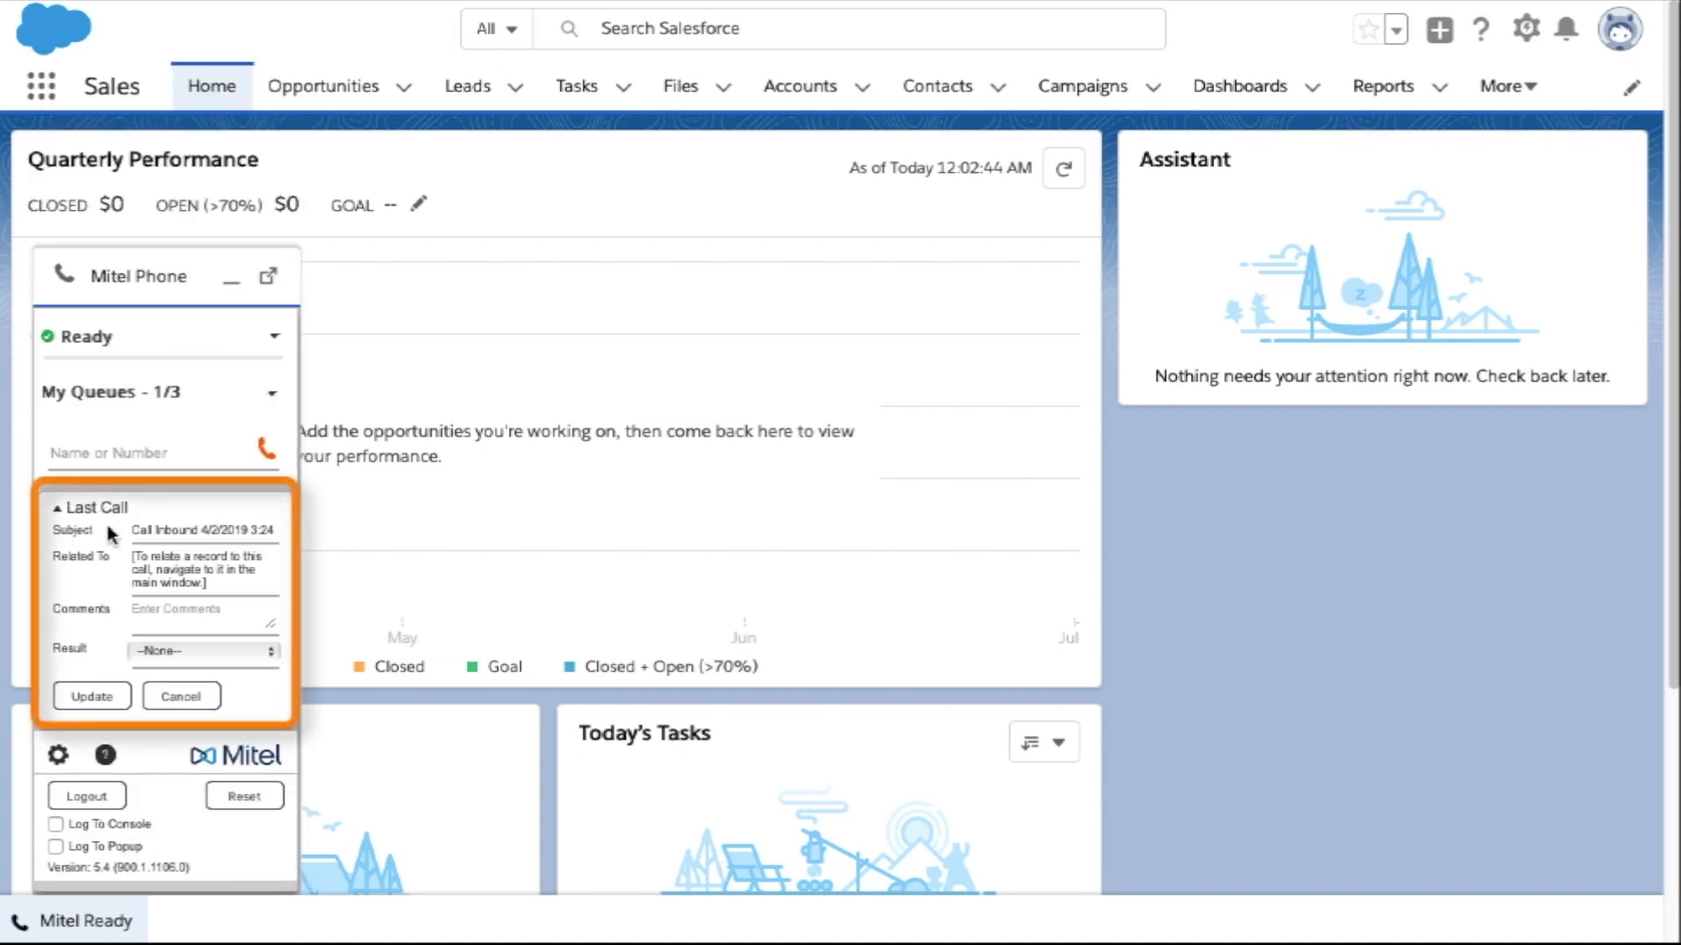
- Add the comment "Good Call" to the last call's log and update the entry
{"action": "left_click", "coordinate": [162, 626]}
{"action": "type", "text": "Good Call"}
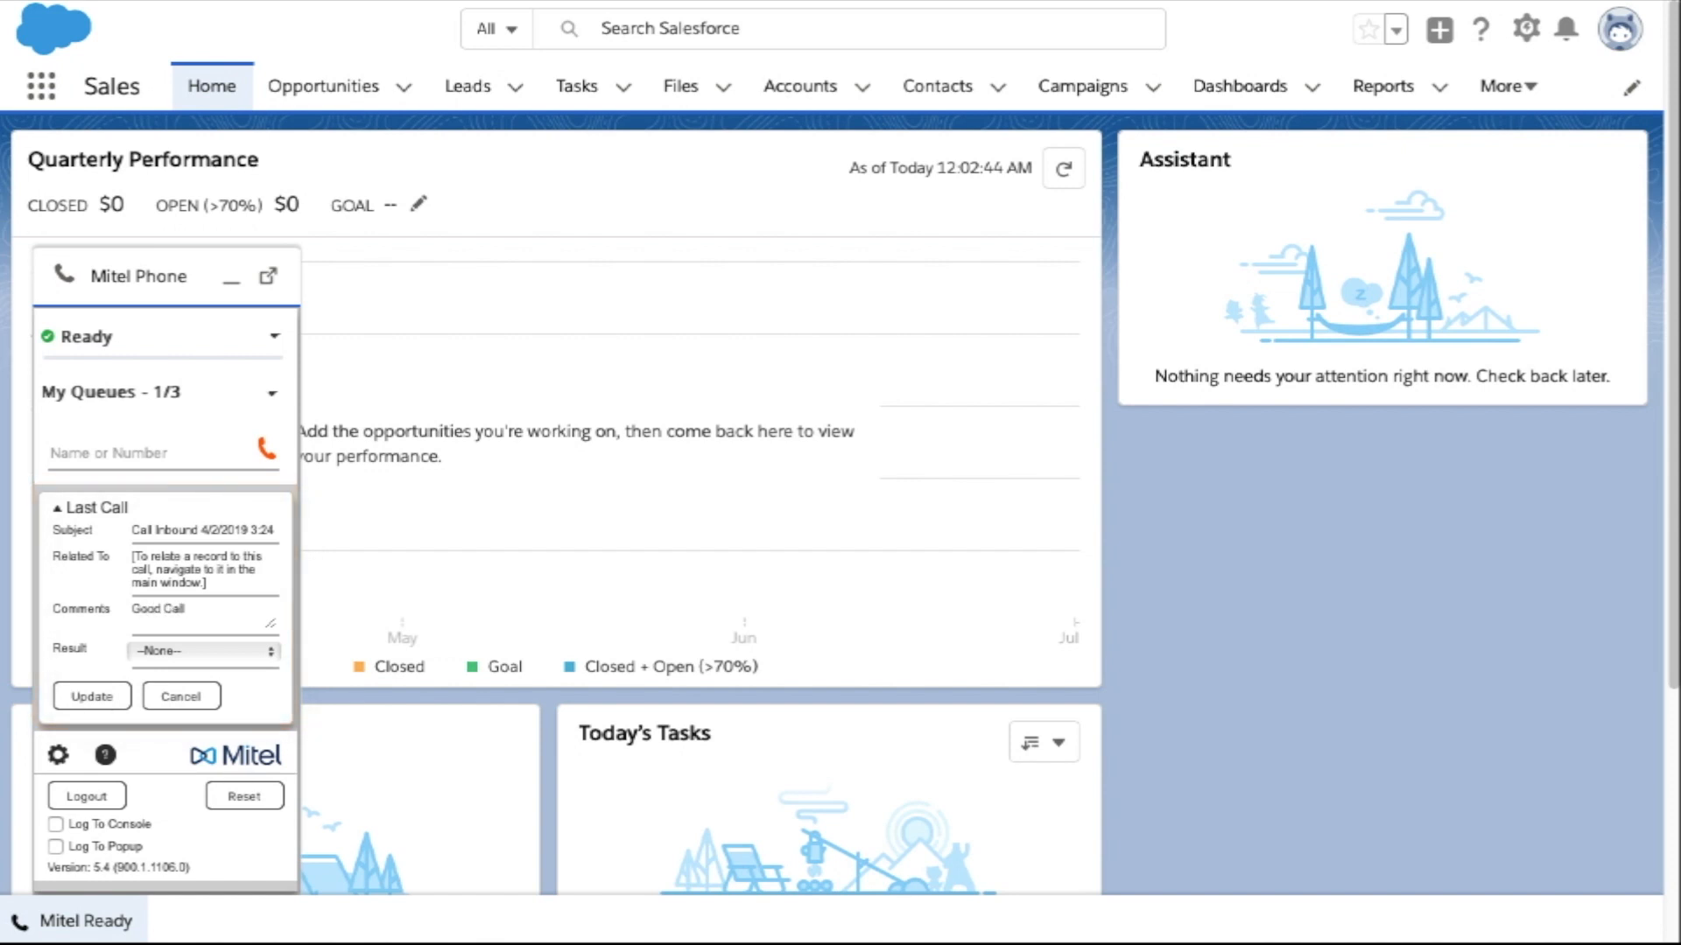
{"action": "left_click", "coordinate": [92, 698]}
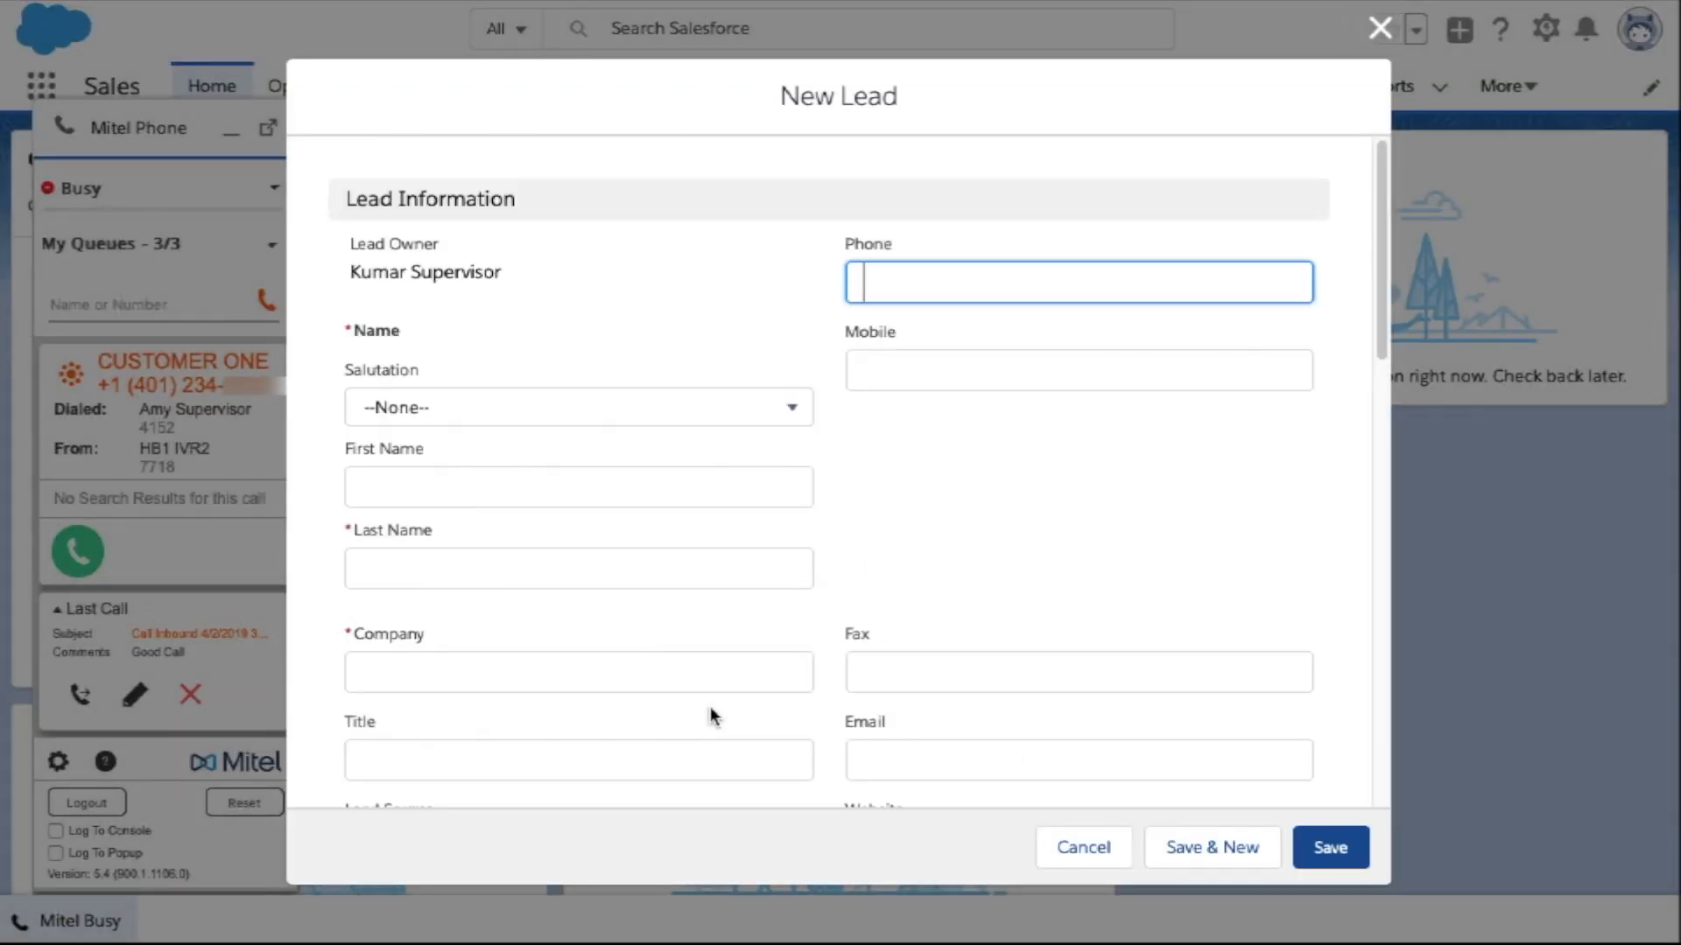
- Dismiss the New Lead form and assign the wrap-up codes Happy customer and Follow up to the active call
{"action": "left_click", "coordinate": [1086, 853]}
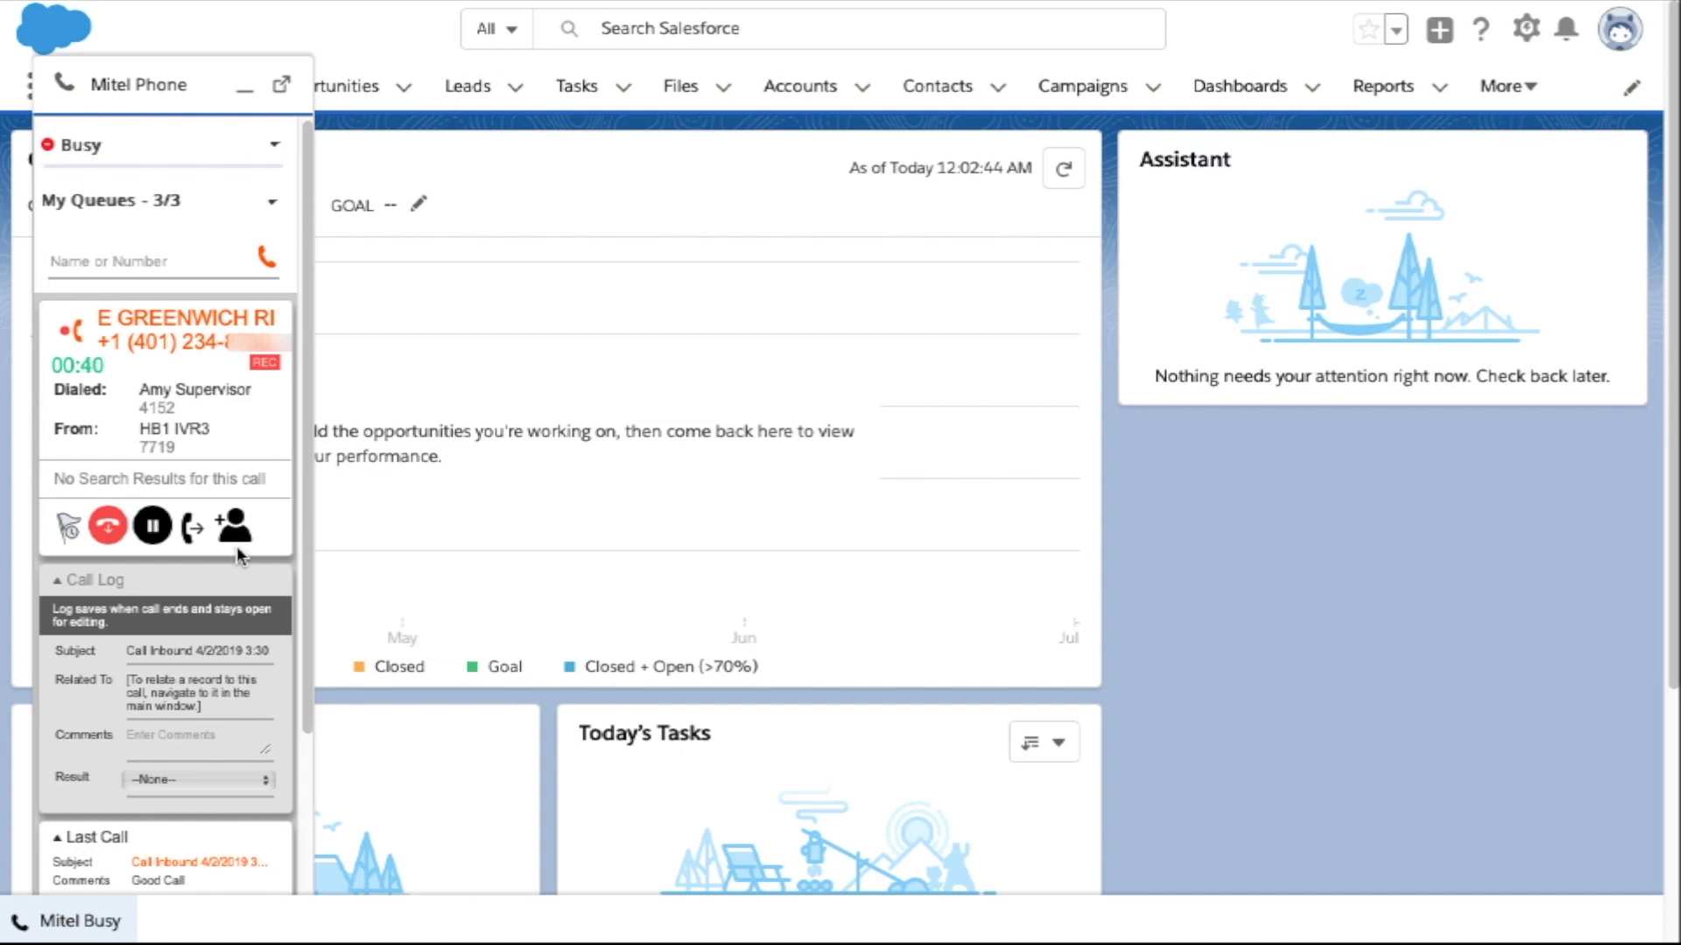
{"action": "left_click", "coordinate": [68, 530]}
{"action": "left_click", "coordinate": [57, 702]}
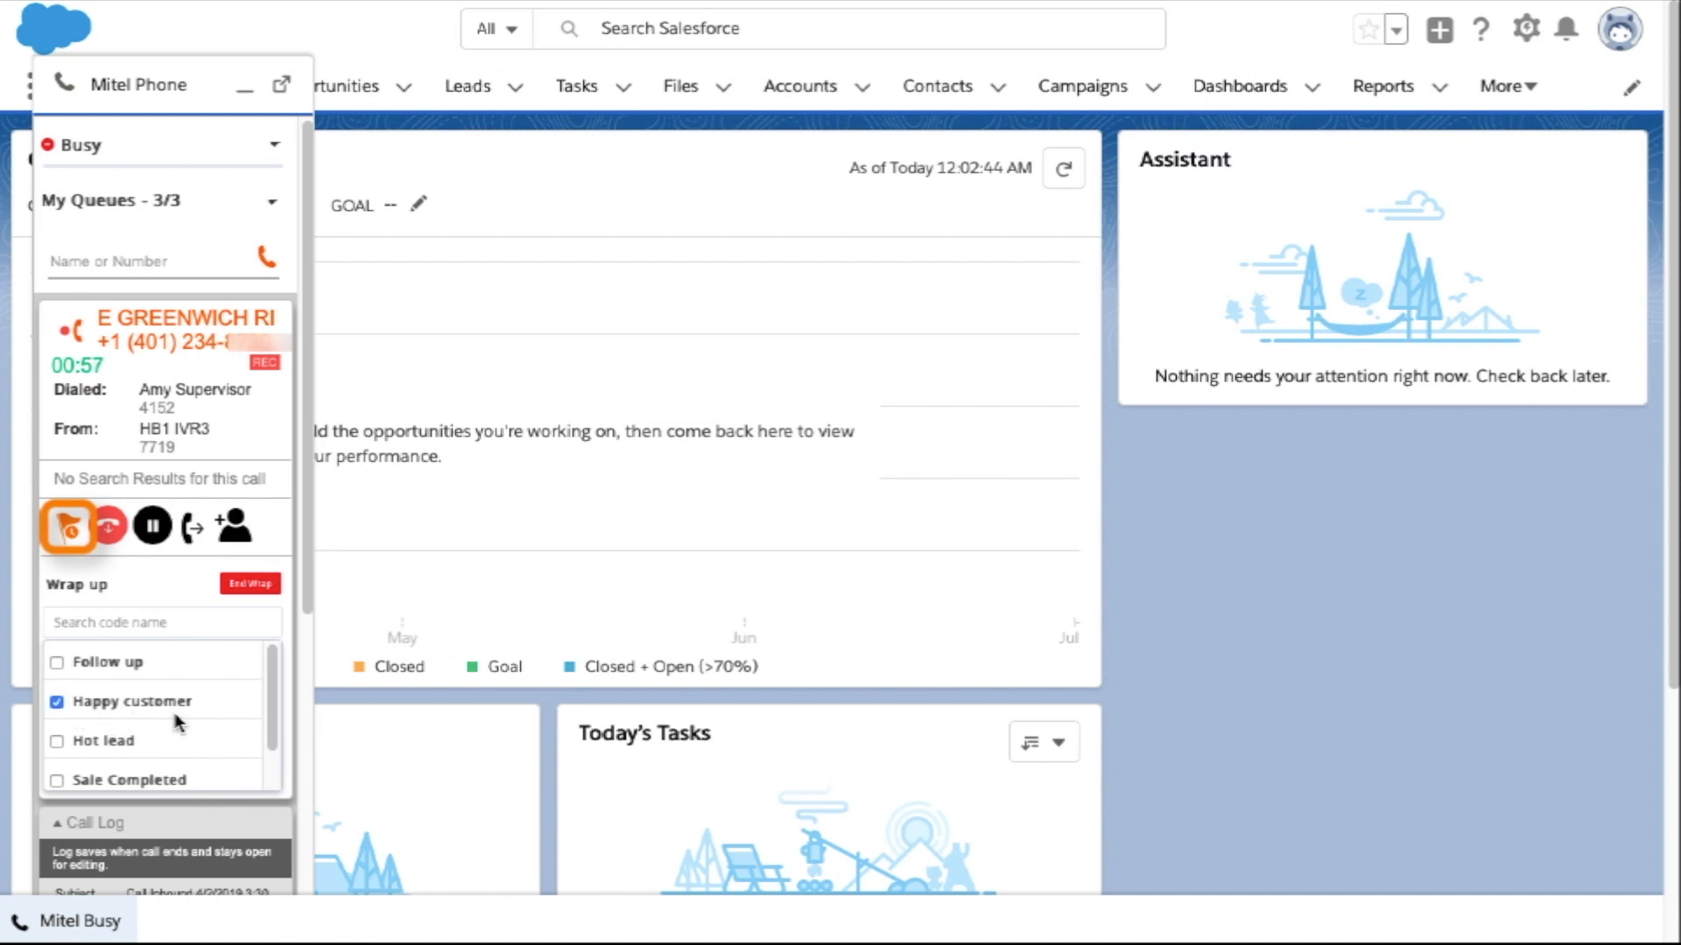
{"action": "left_click", "coordinate": [58, 663]}
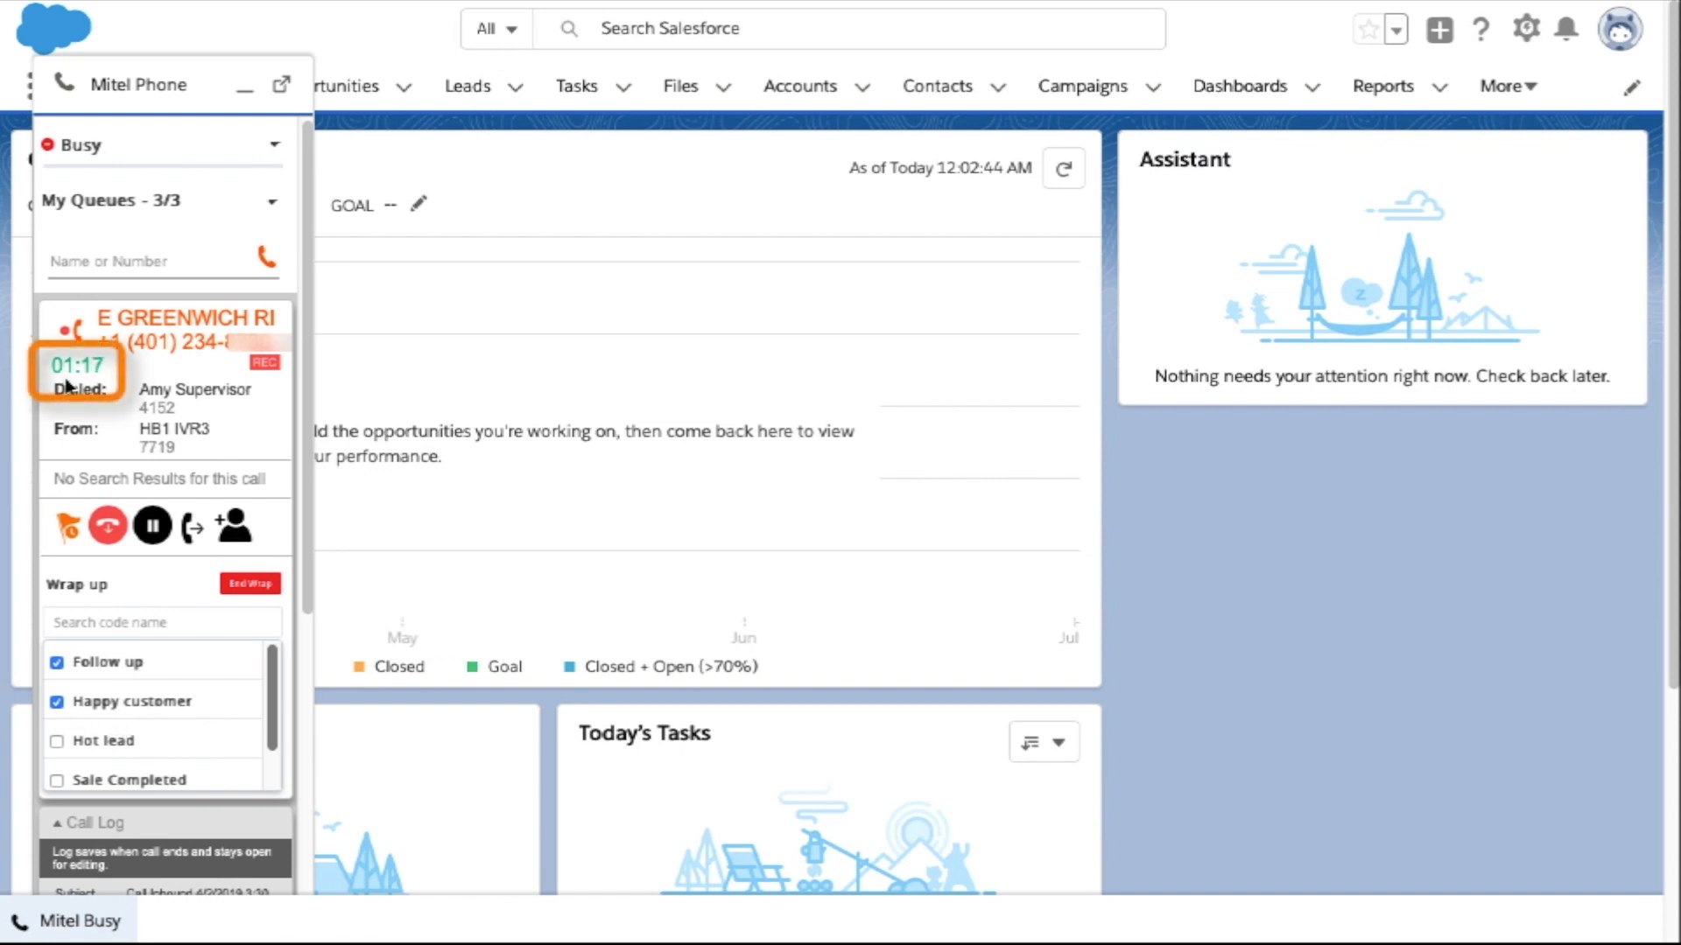
- End the active call and extend its wrap-up time
{"action": "left_click", "coordinate": [108, 527]}
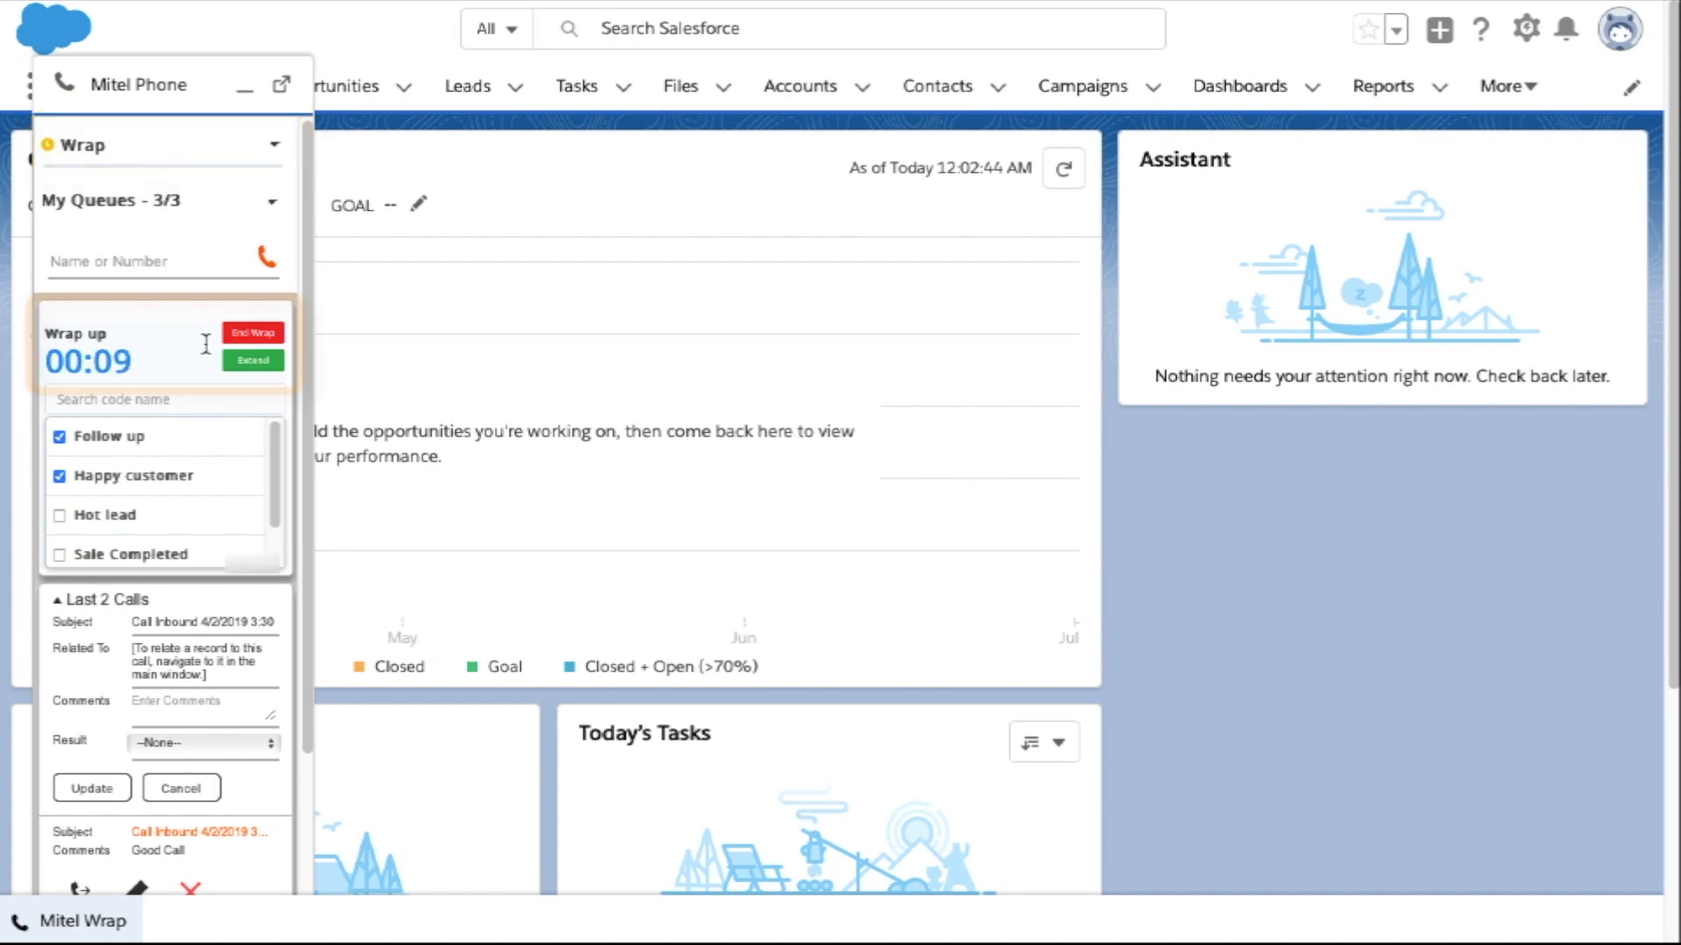
{"action": "left_click", "coordinate": [248, 363]}
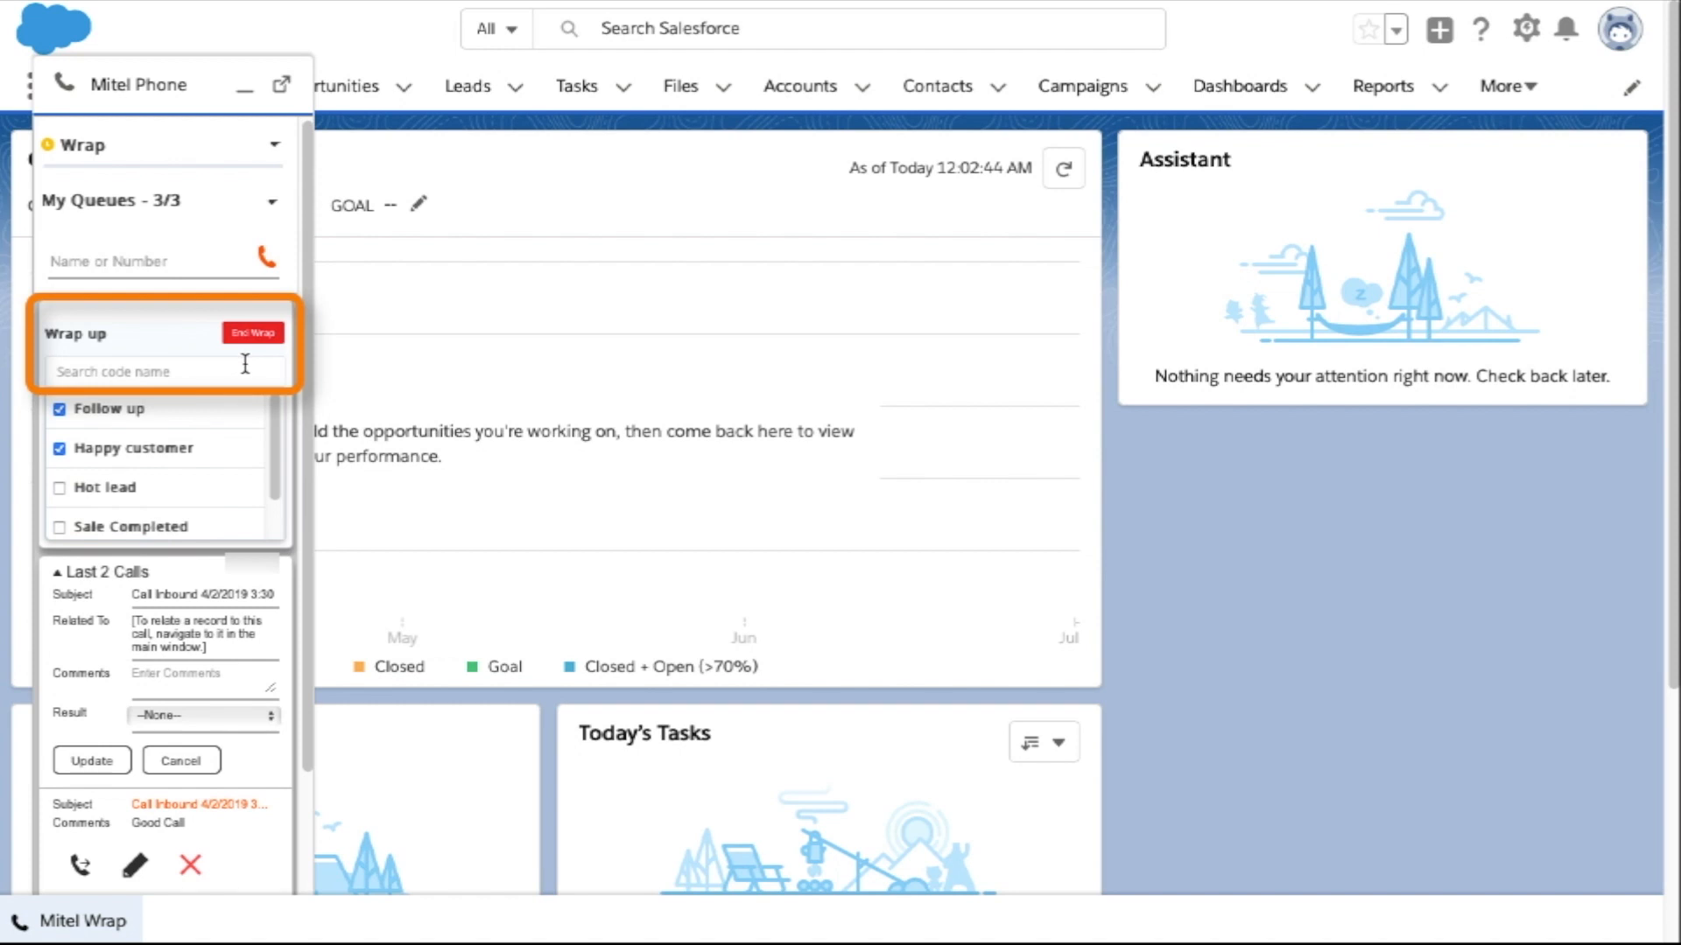
- Search the wrap-up codes for "war", add Warranty service, and end the wrap-up
{"action": "left_click", "coordinate": [150, 372]}
{"action": "type", "text": "war"}
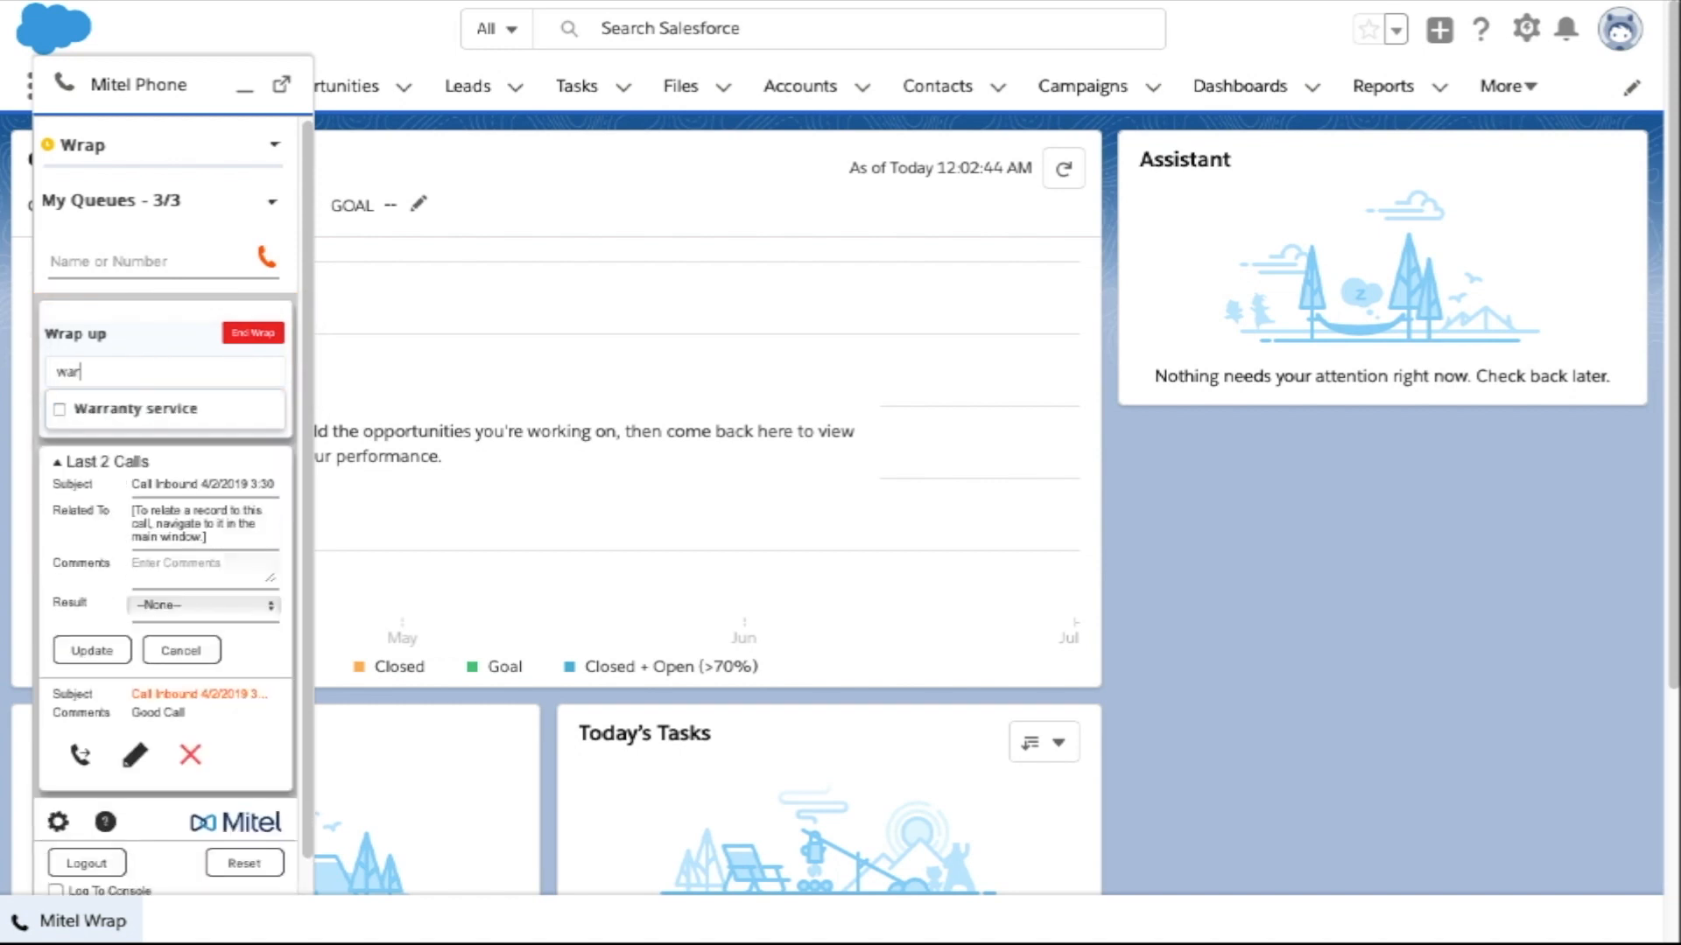
{"action": "left_click", "coordinate": [57, 412]}
{"action": "left_click_drag", "start_coordinate": [277, 444], "coordinate": [266, 475]}
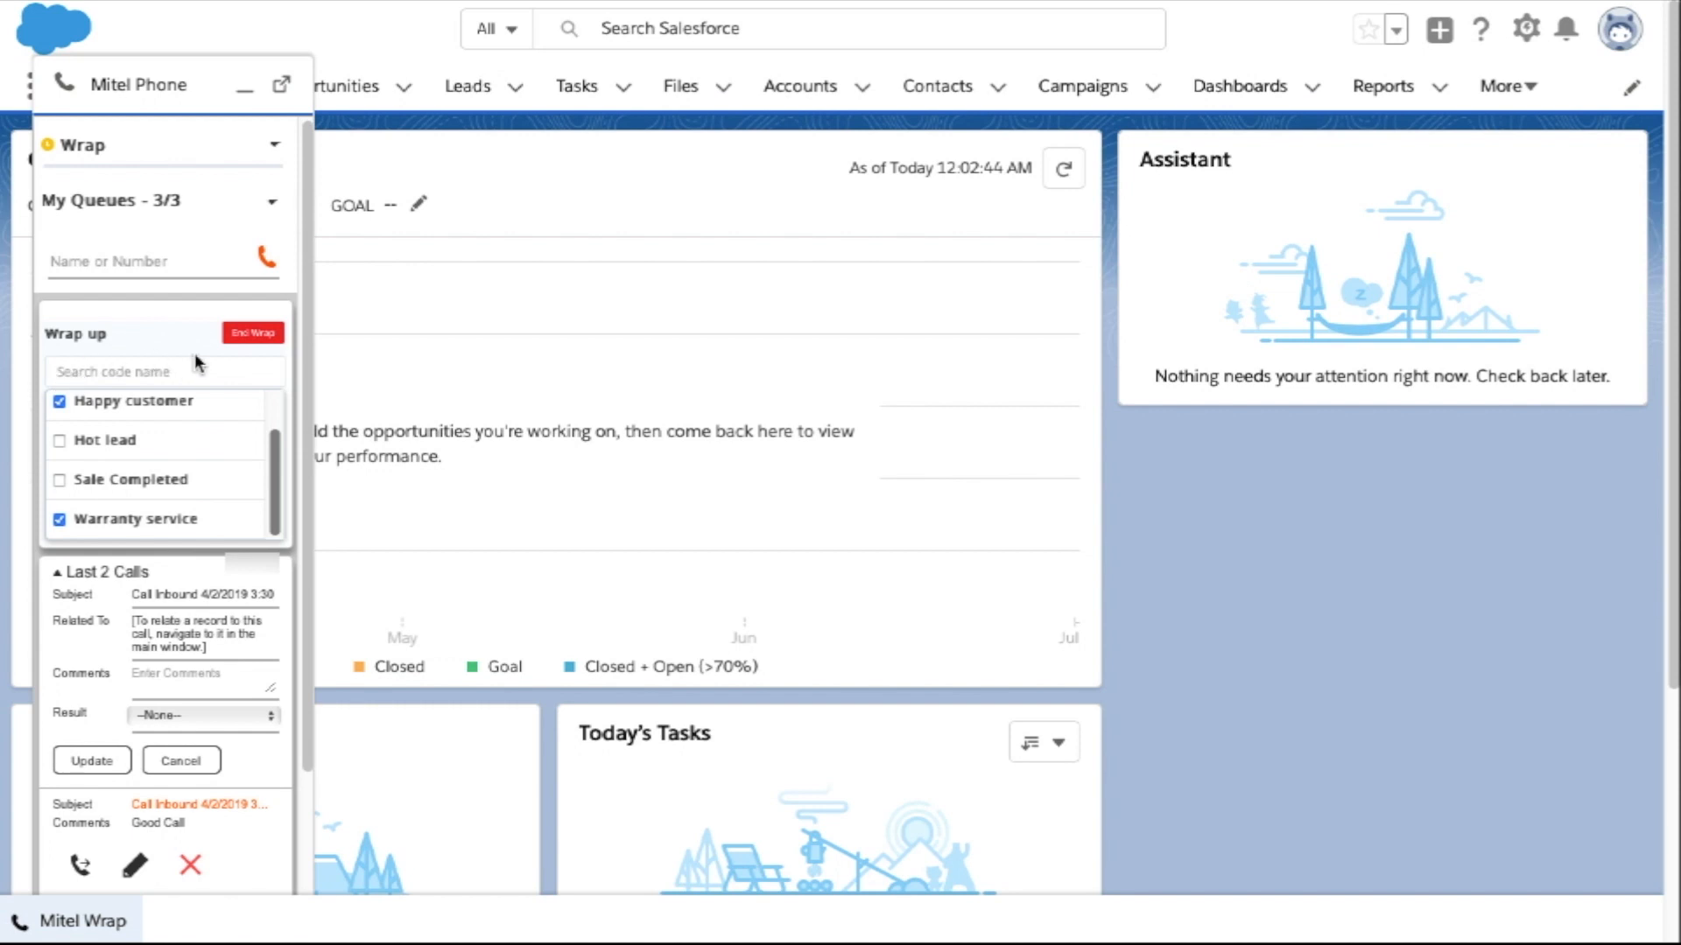
{"action": "left_click", "coordinate": [257, 333]}
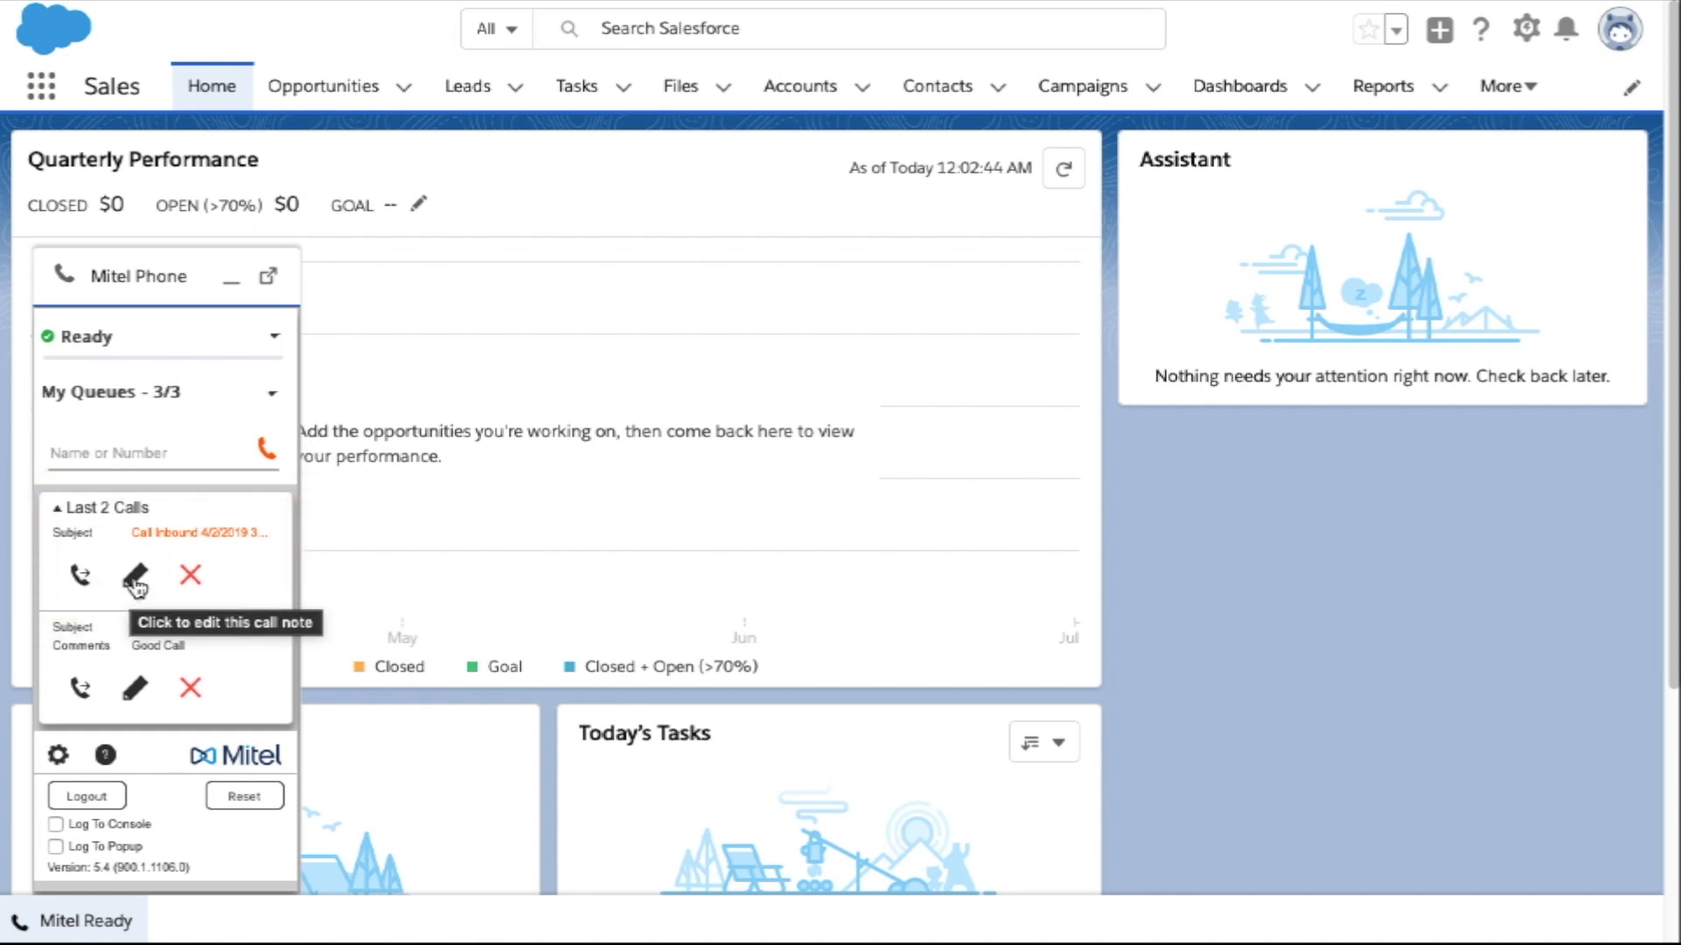
- Remove the most recent call note, the one without a comment, from the last two calls
{"action": "left_click", "coordinate": [192, 582]}
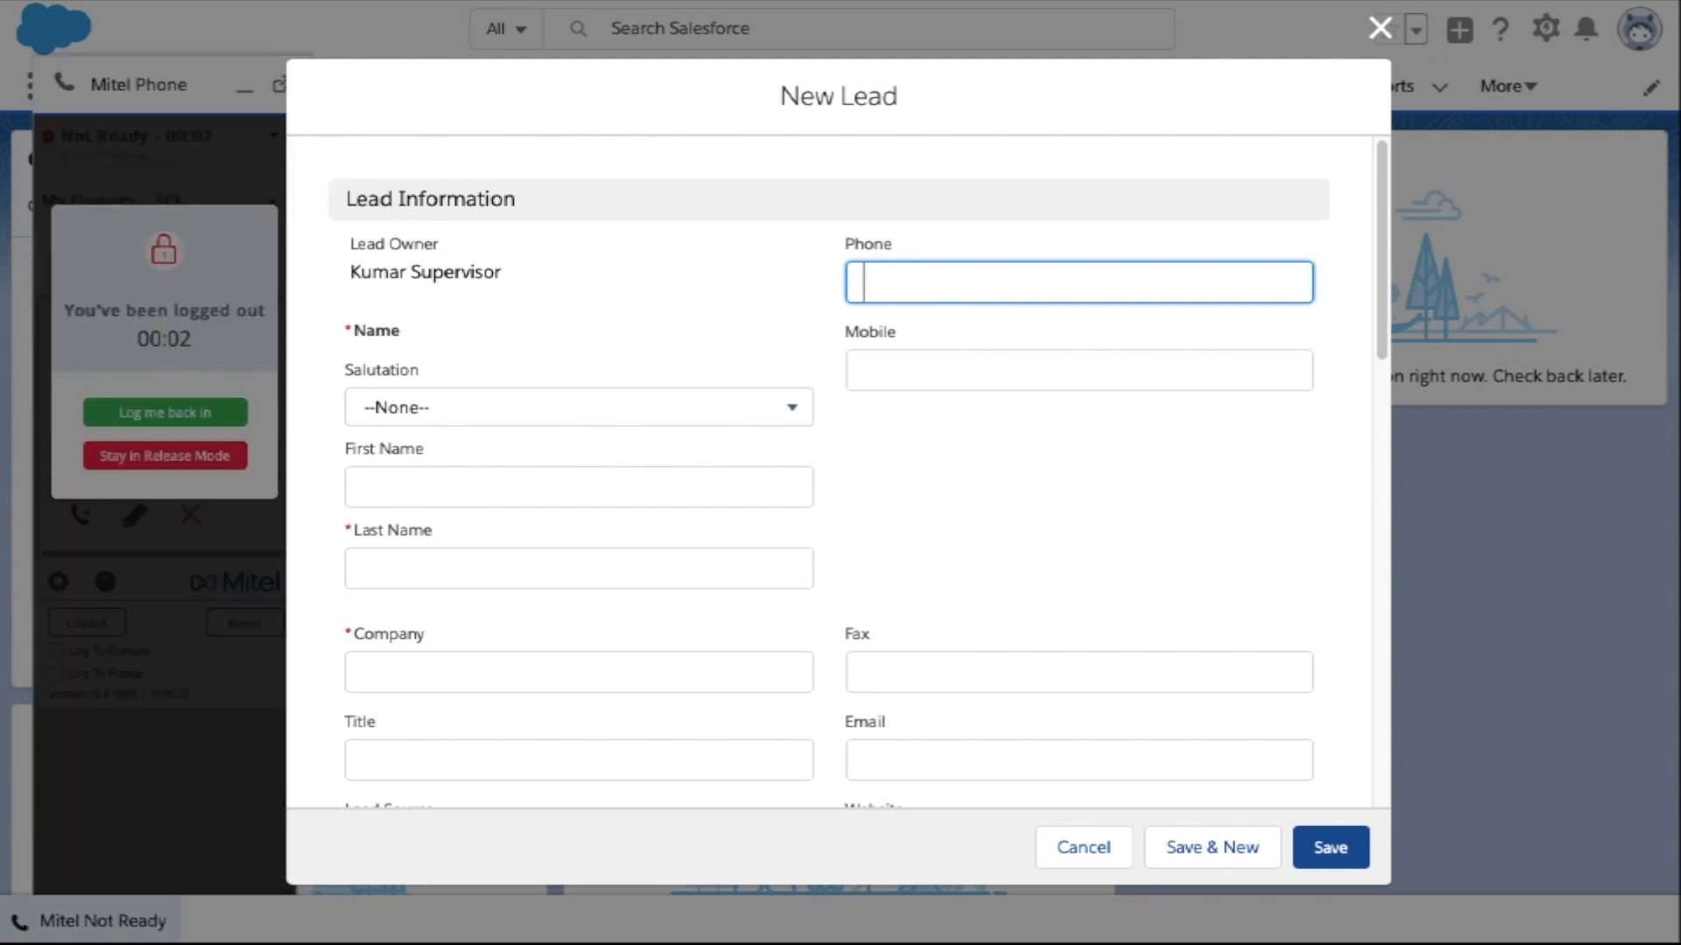
- Dismiss the New Lead form and log back in to the phone from the logged-out notice
{"action": "left_click", "coordinate": [1086, 849]}
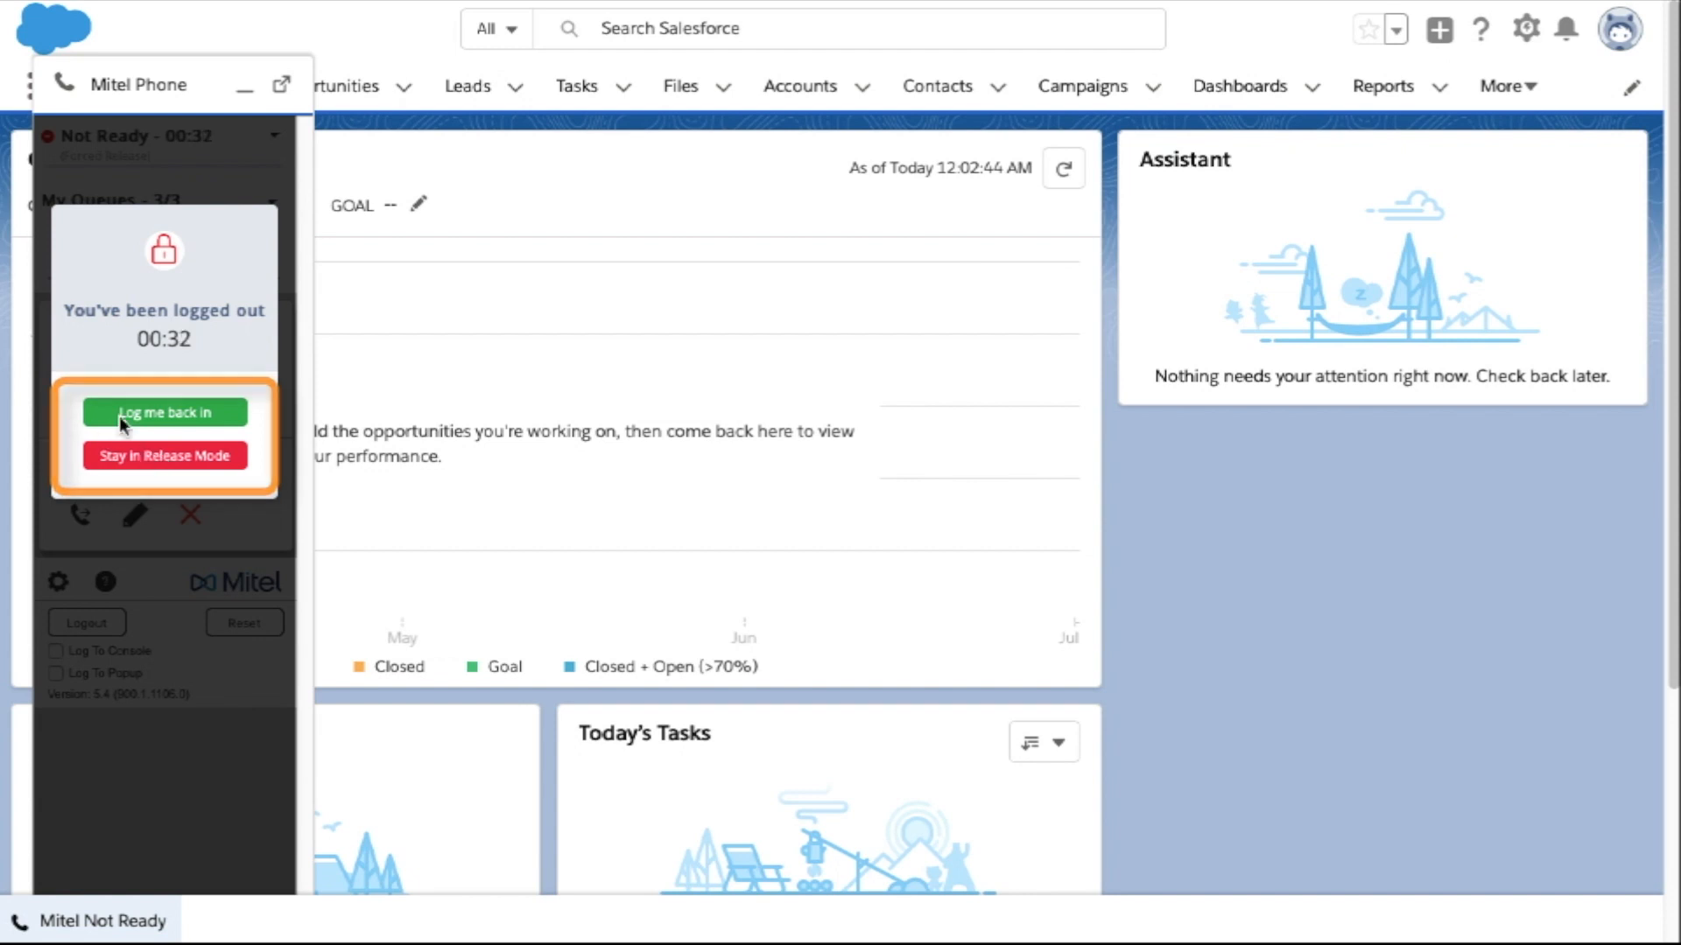
{"action": "left_click", "coordinate": [166, 412]}
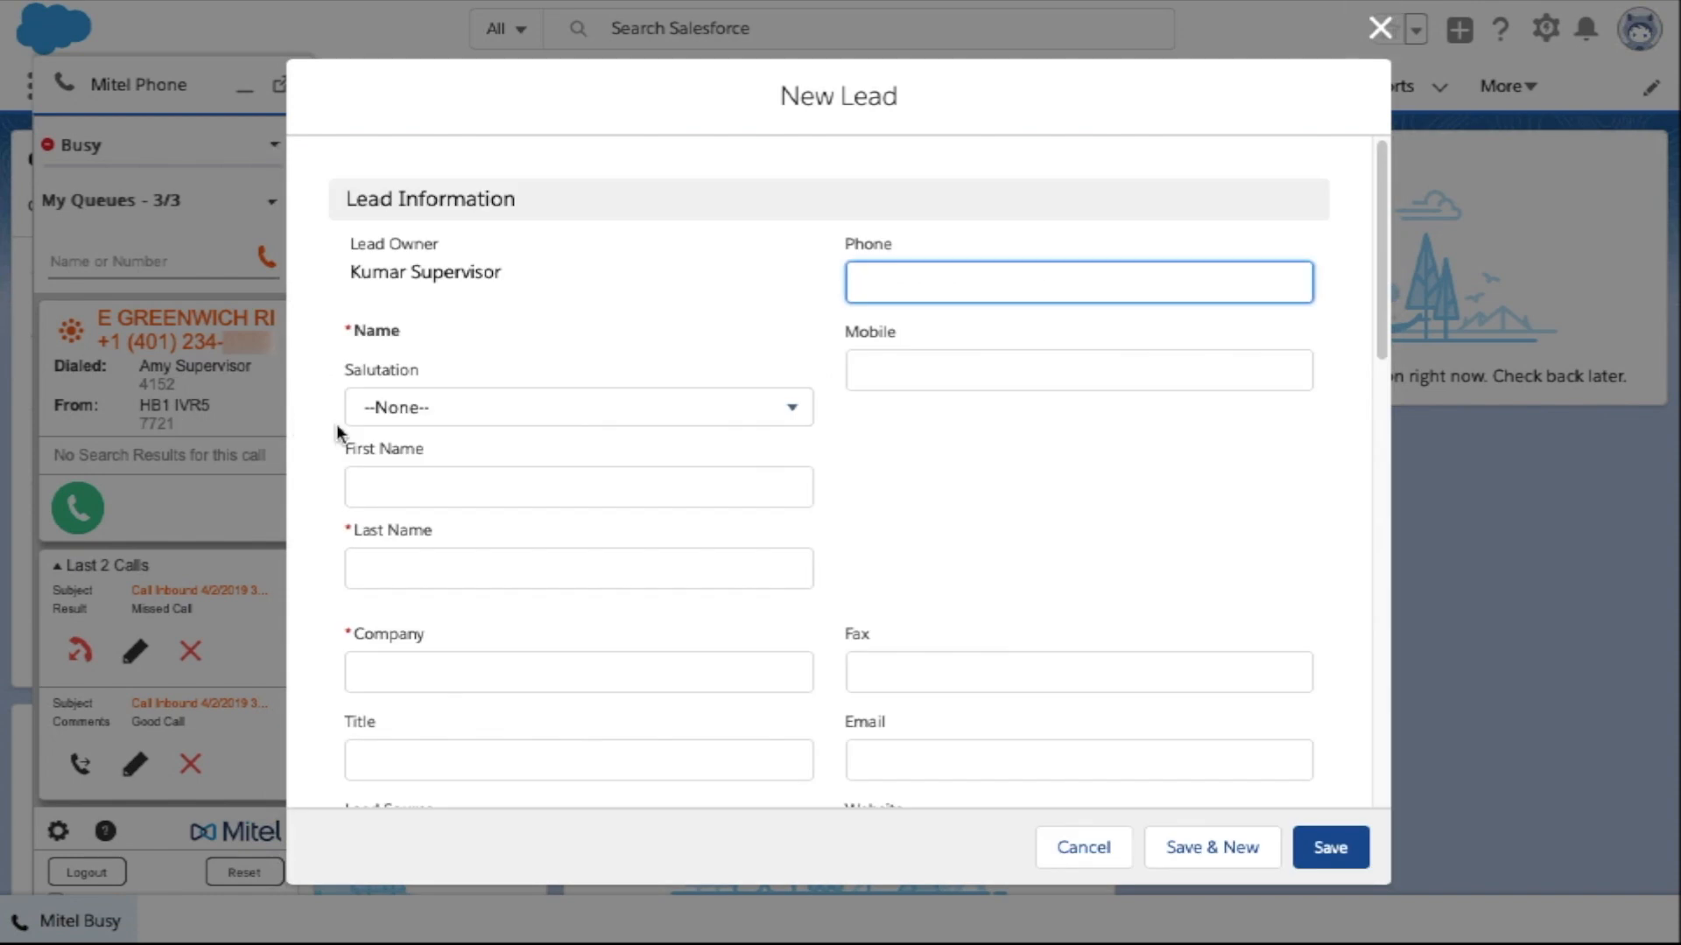
- Dismiss the New Lead form, and answer and end the incoming call from HB1 IVR5
{"action": "left_click", "coordinate": [1084, 847]}
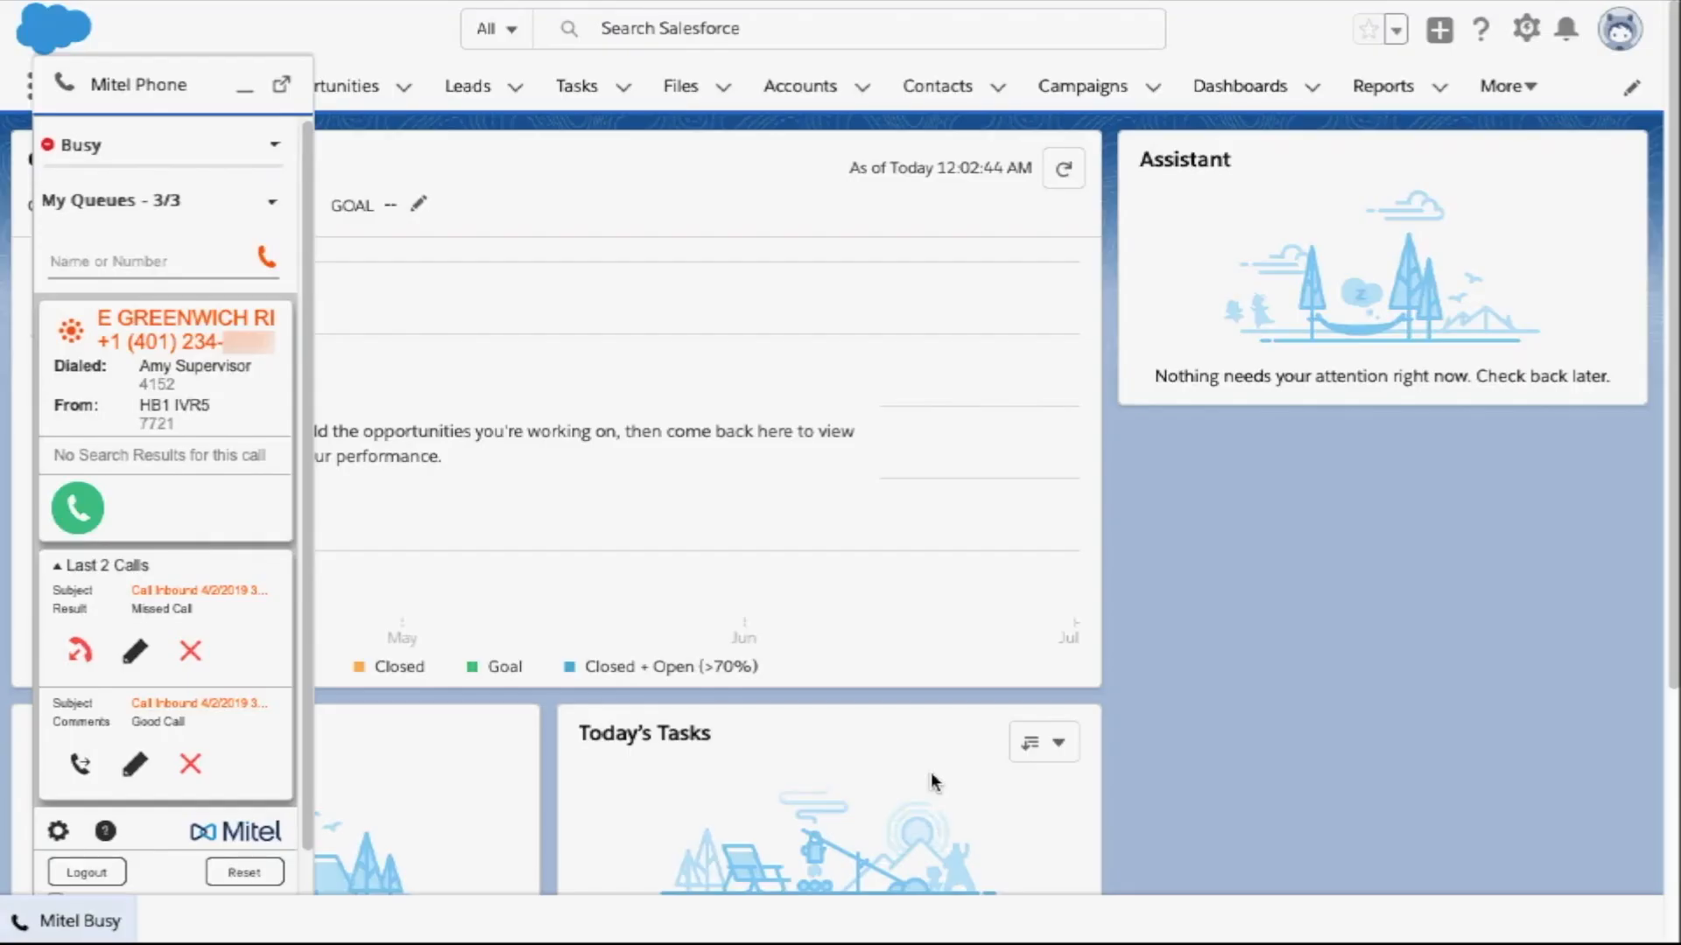
{"action": "left_click", "coordinate": [78, 512]}
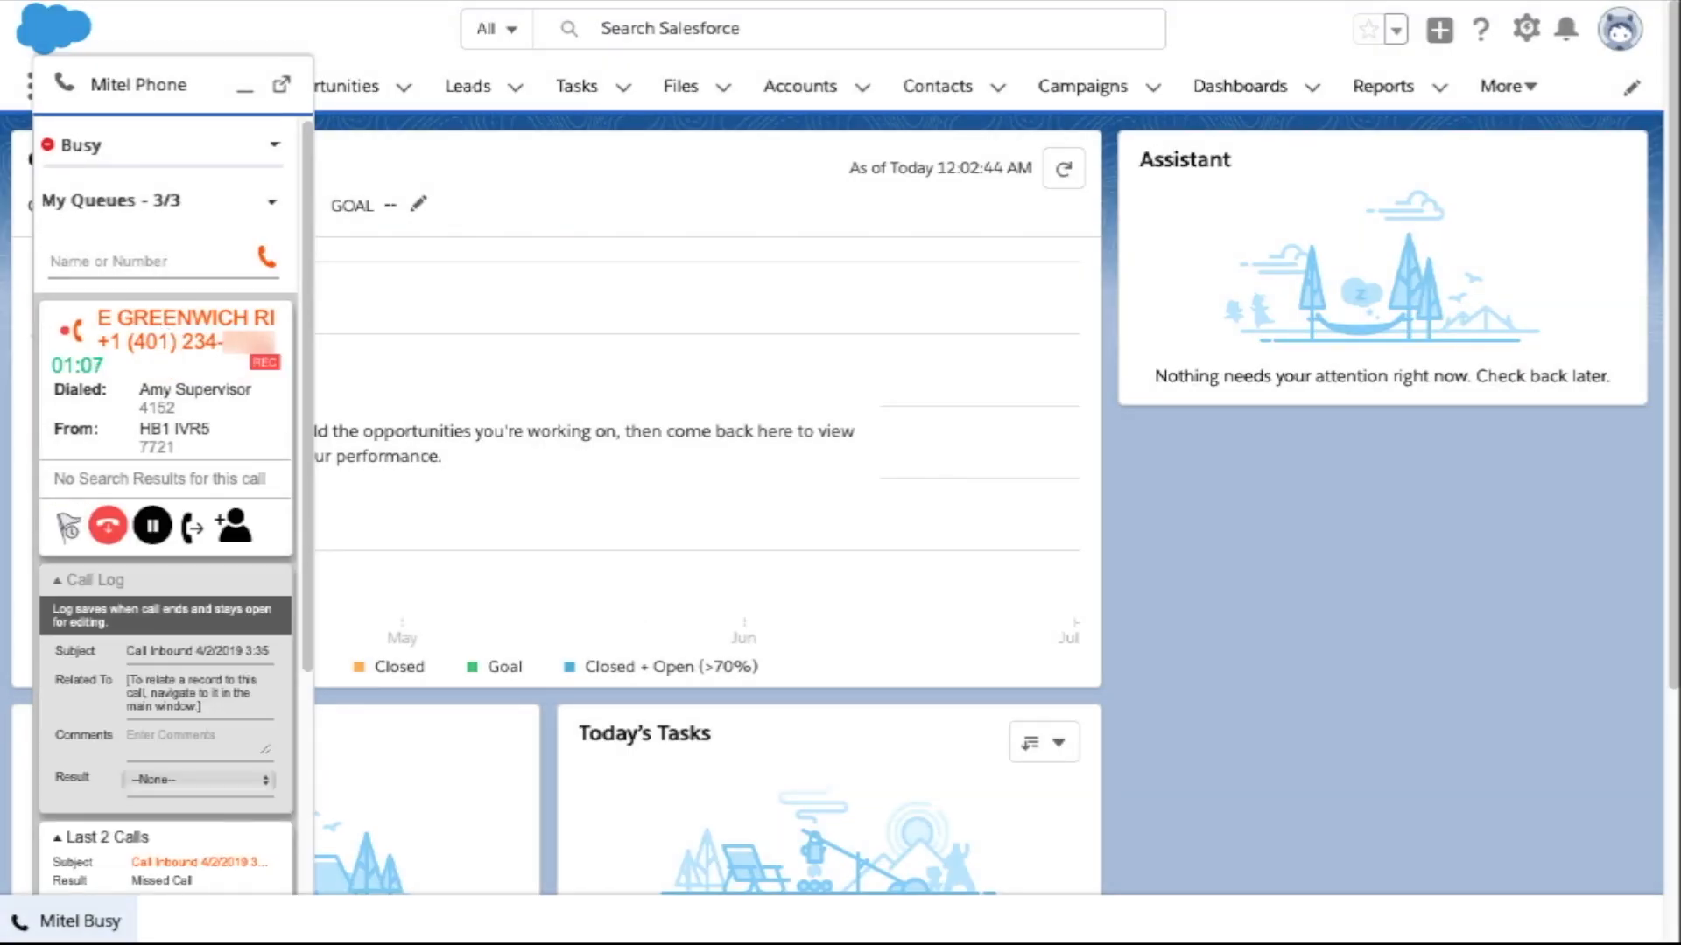
{"action": "left_click", "coordinate": [126, 540]}
{"action": "left_click", "coordinate": [62, 503]}
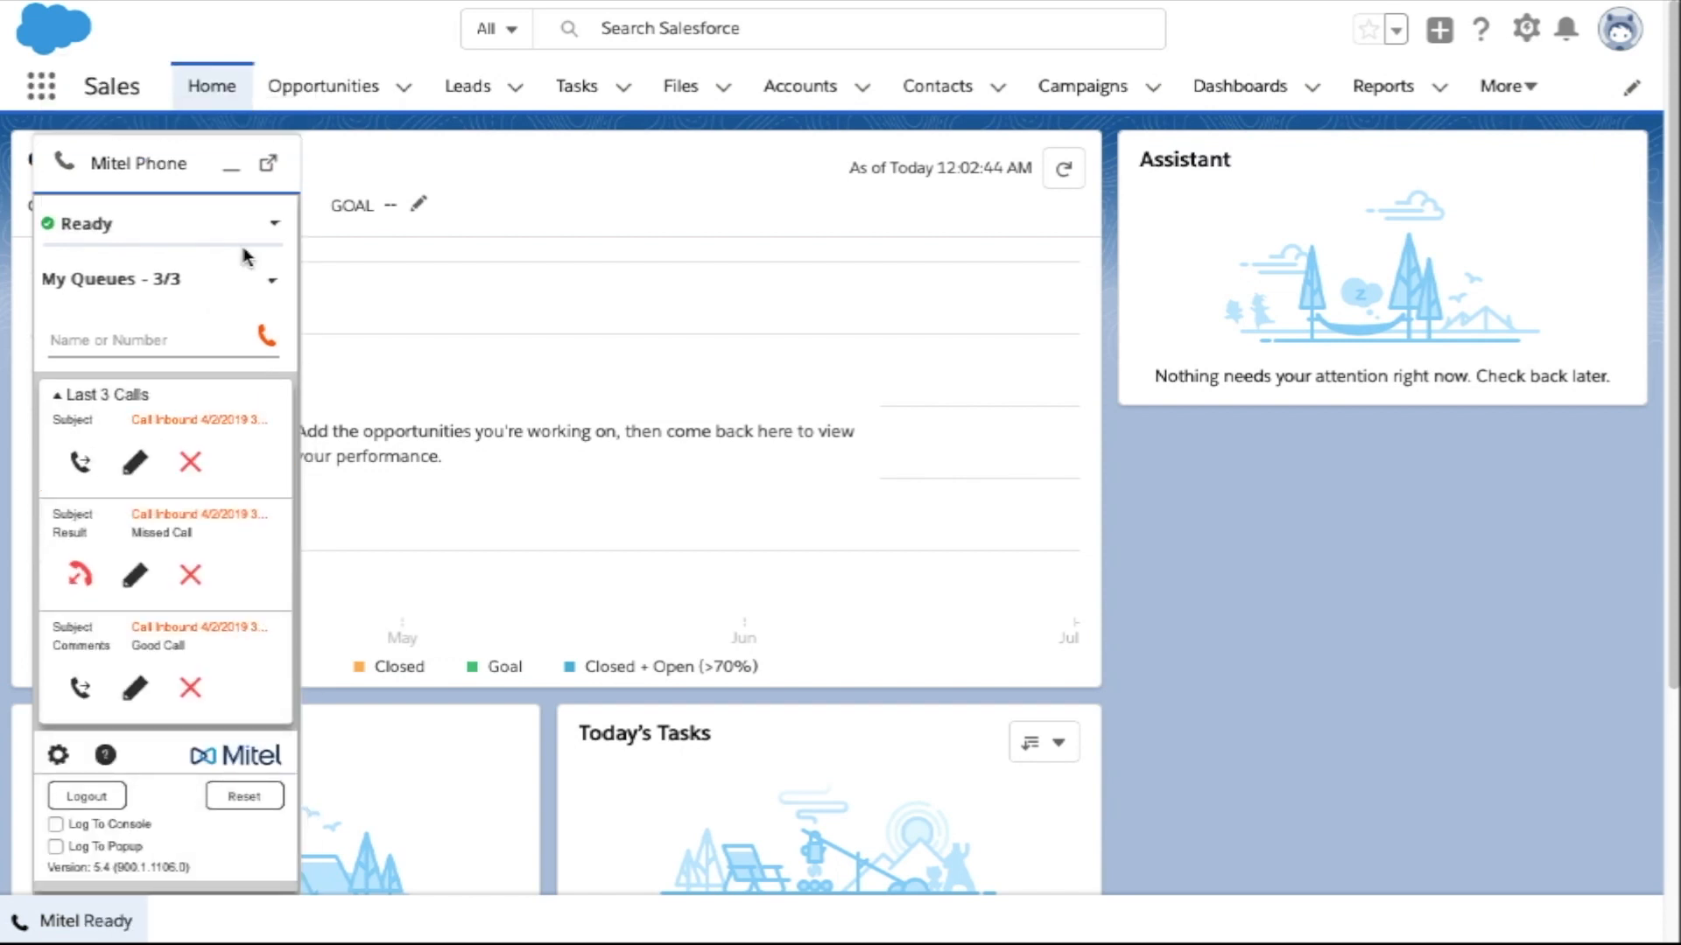
- View the agent status options and log out of the Mitel Phone
{"action": "left_click", "coordinate": [276, 225]}
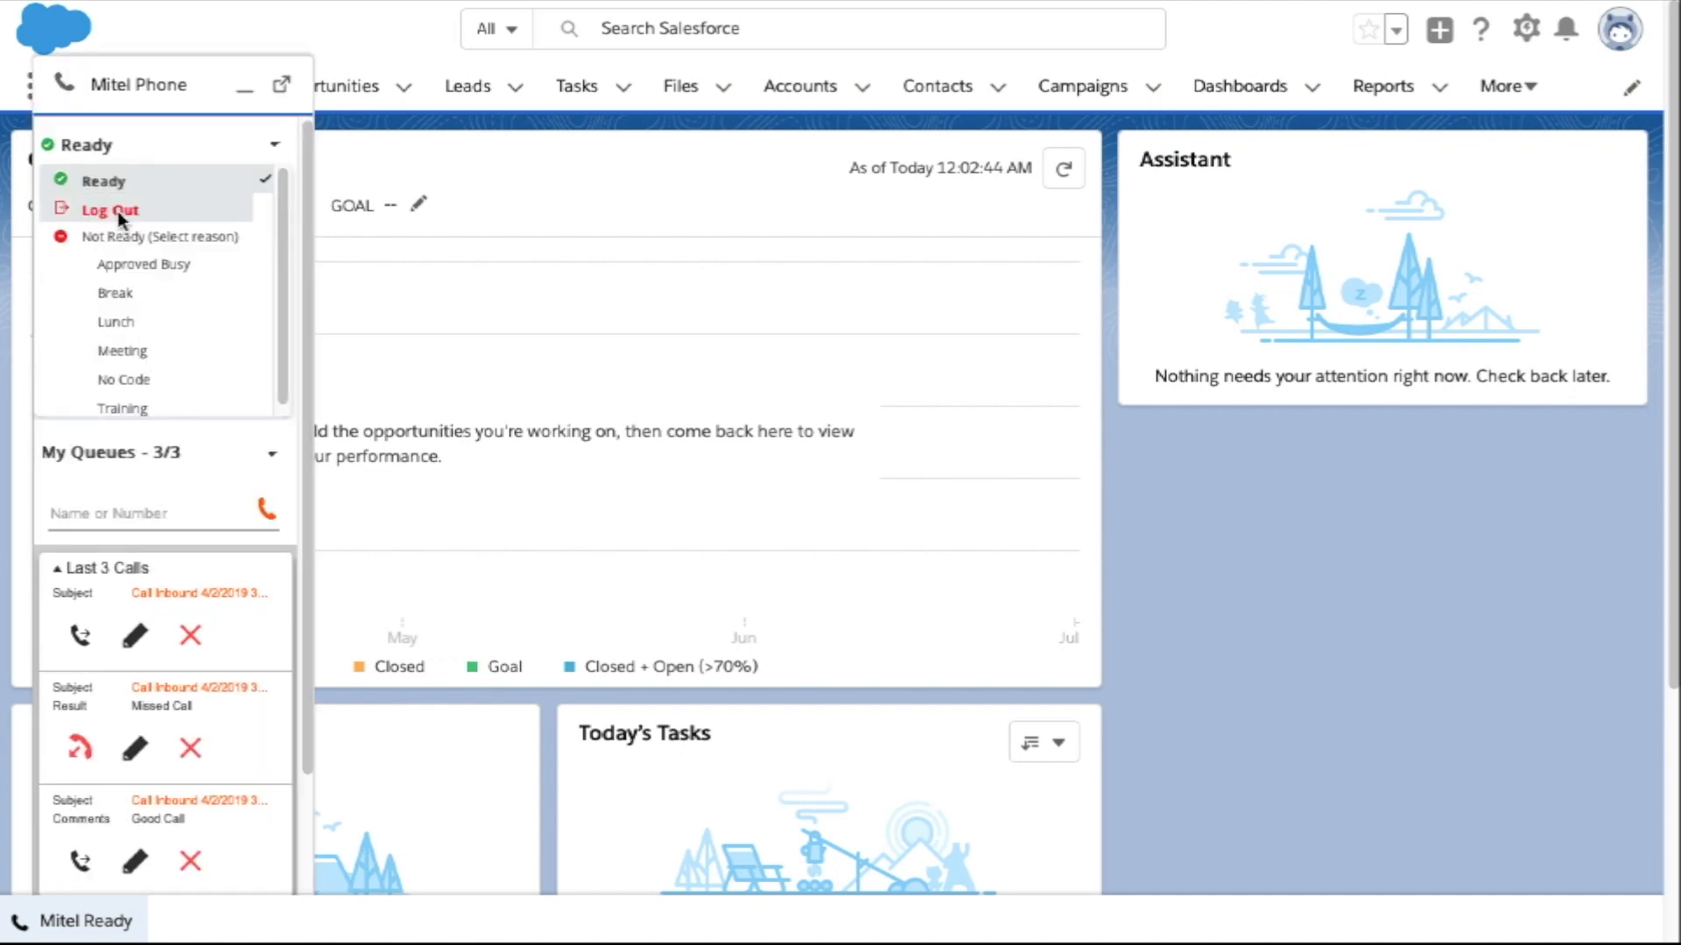
{"action": "scroll", "coordinate": [300, 737], "scroll_direction": "down", "scroll_amount": 1}
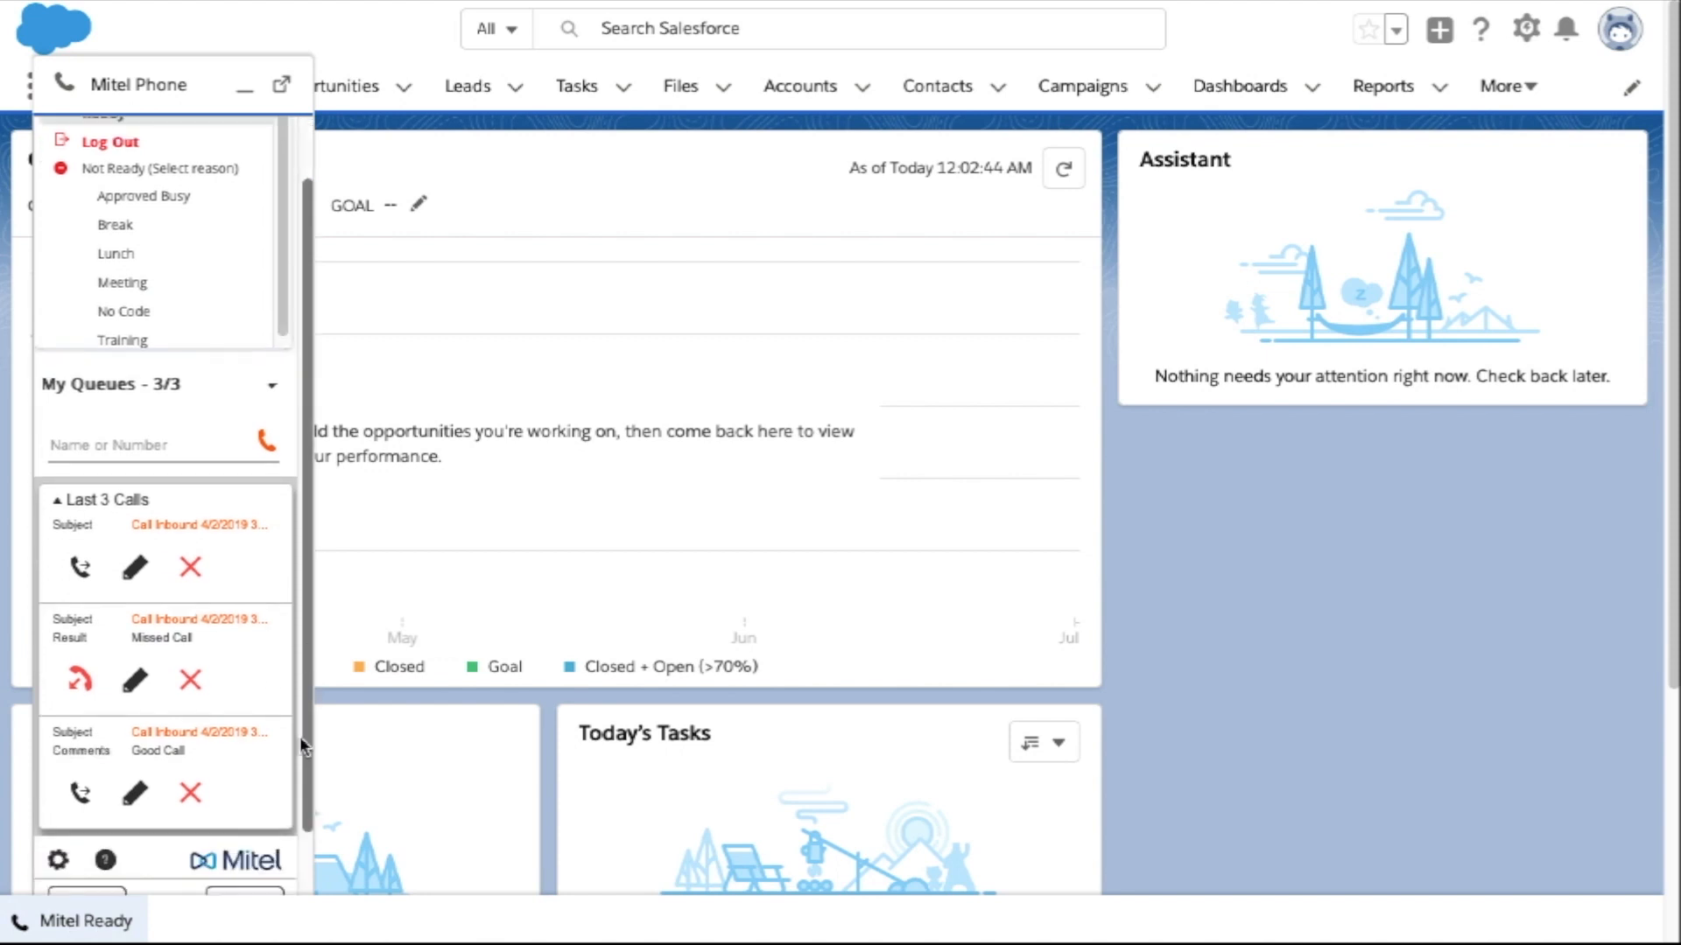
{"action": "scroll", "coordinate": [299, 737], "scroll_direction": "down", "scroll_amount": 1}
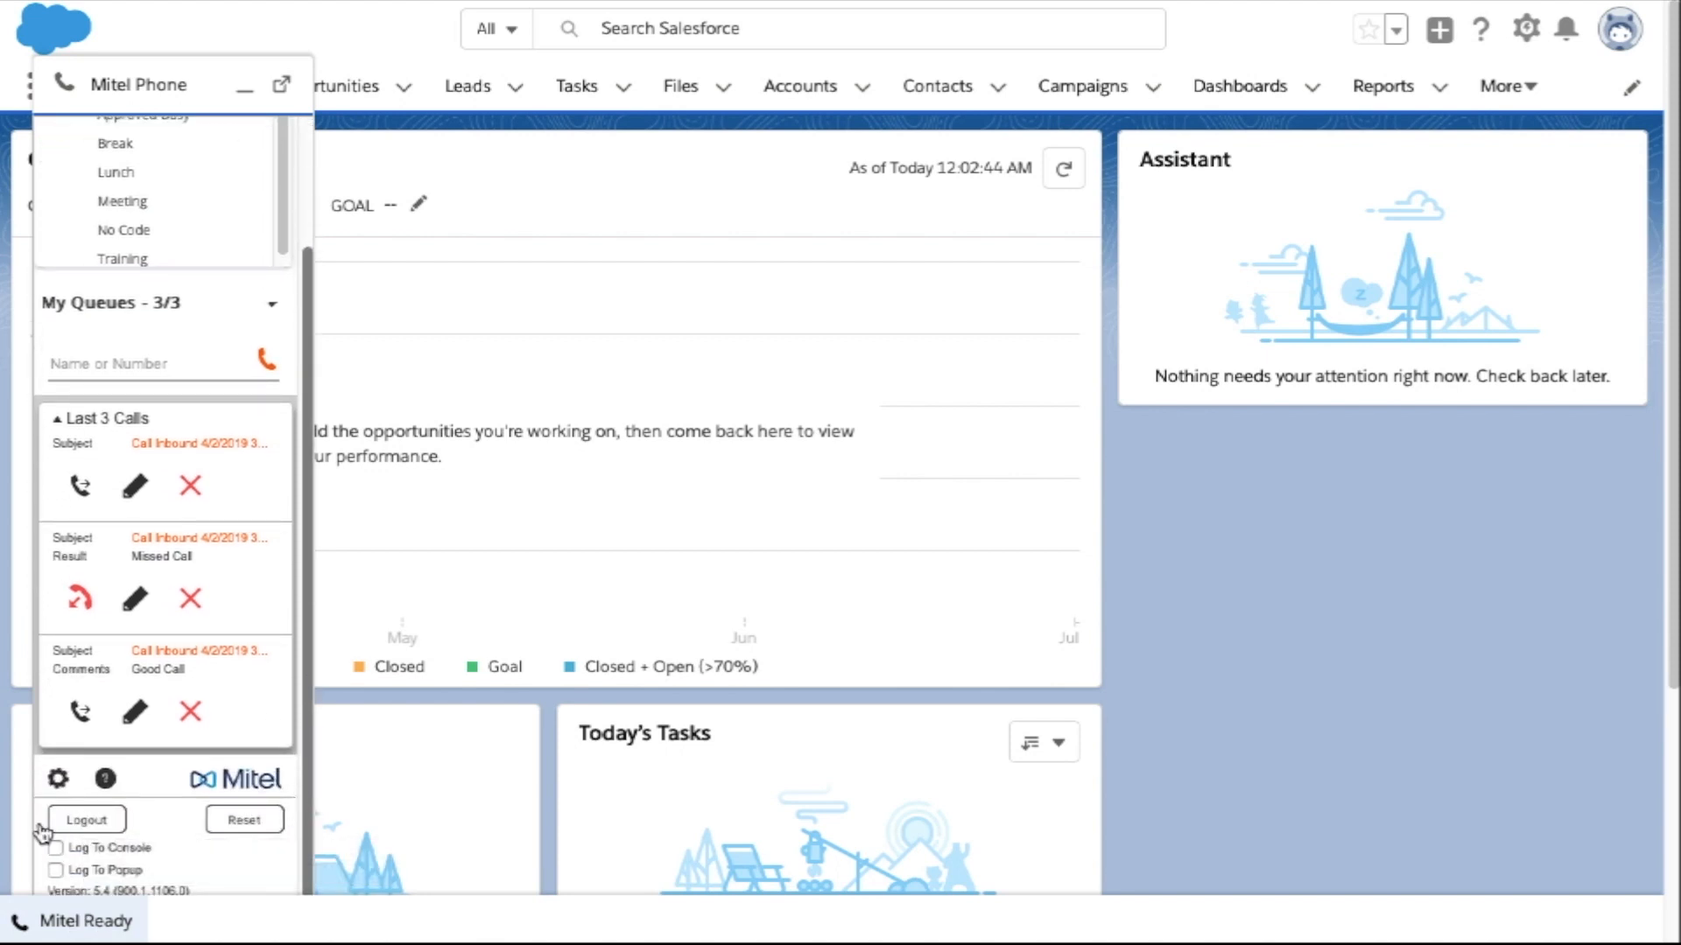
{"action": "left_click", "coordinate": [52, 821]}
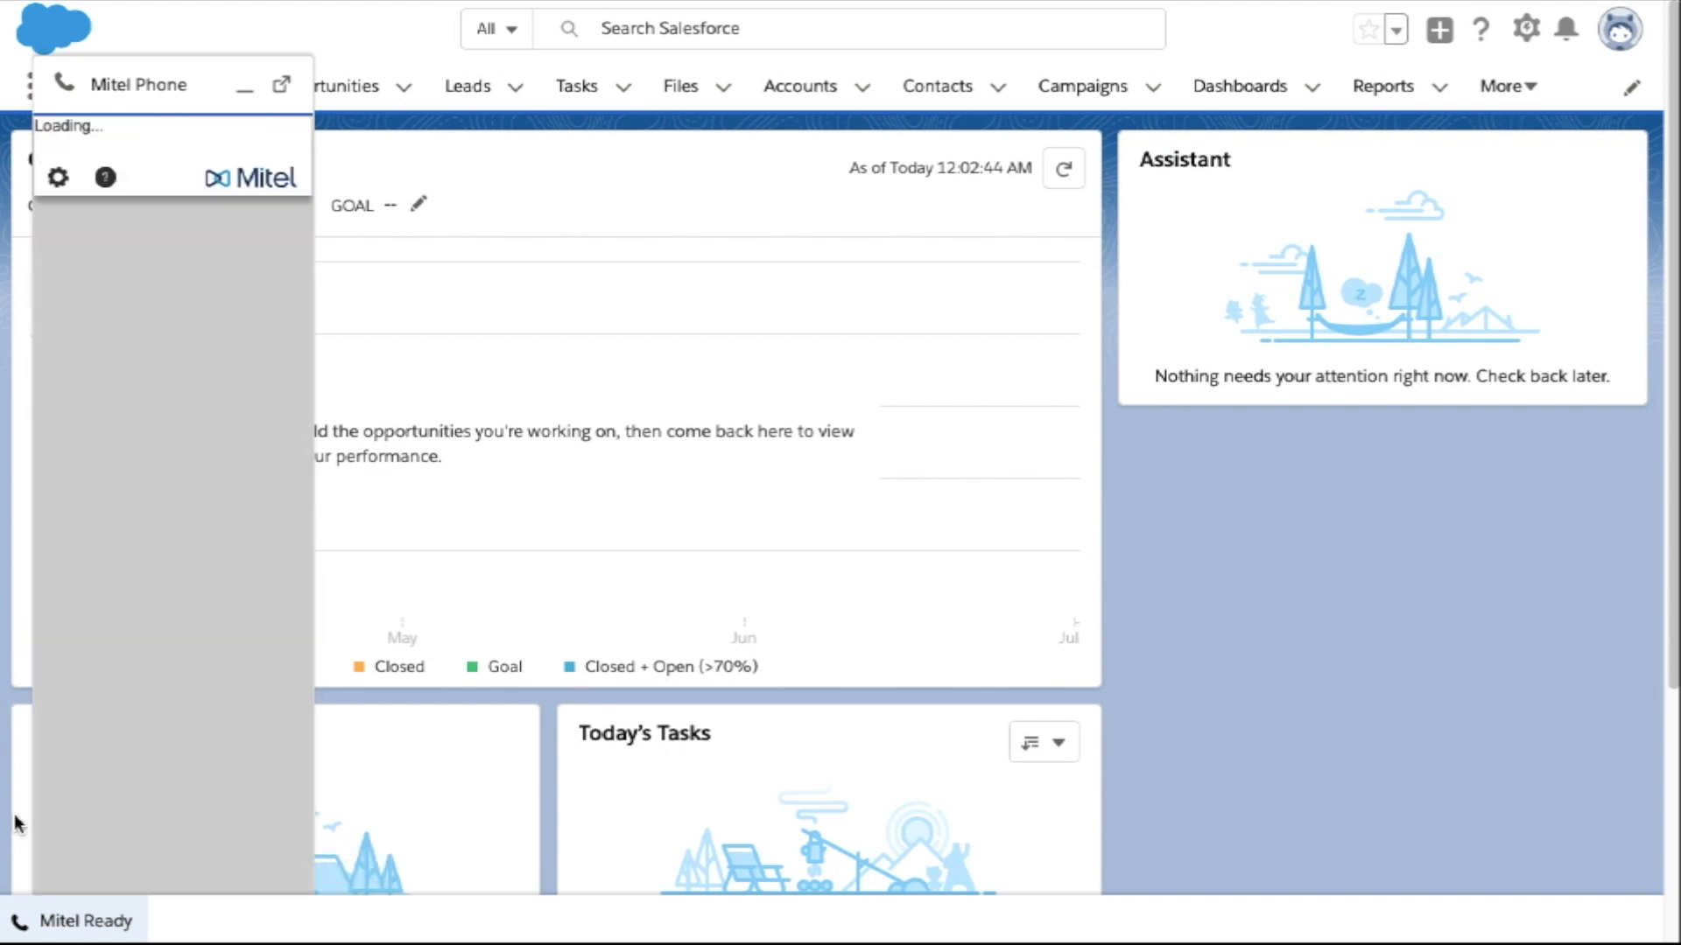